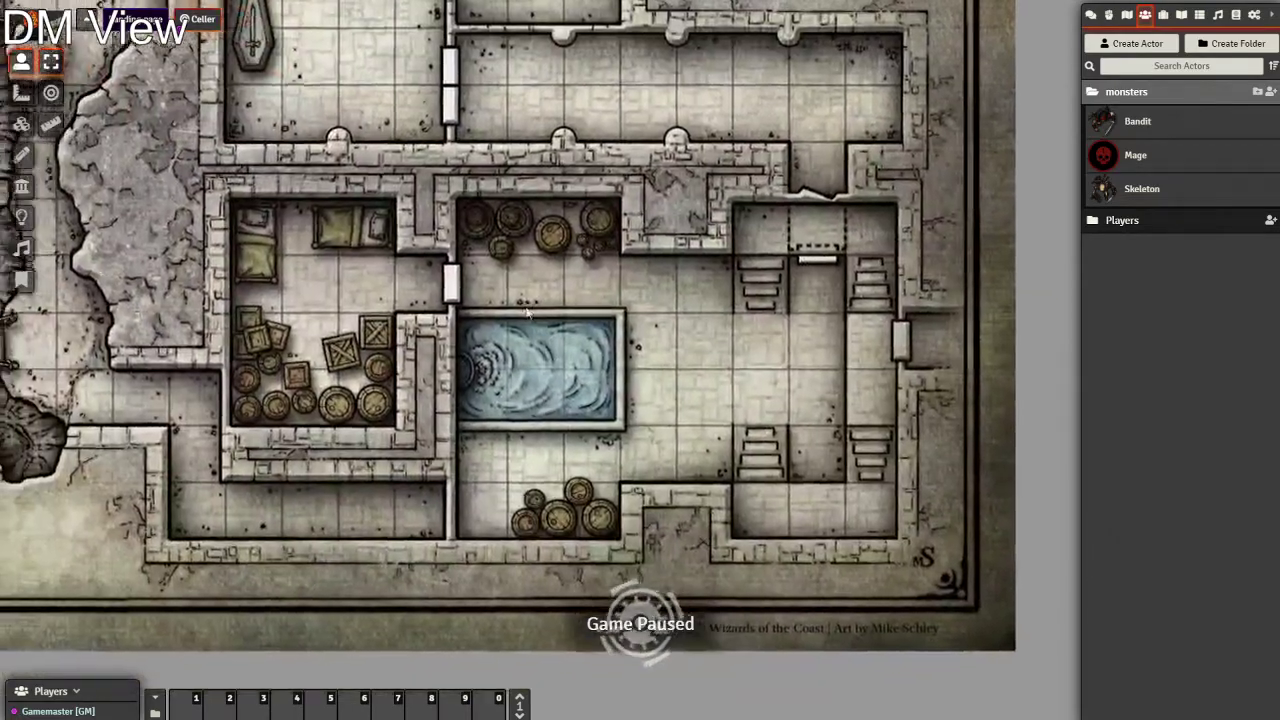
Place three Bandit tokens in the bedroom with the crates: between the beds, below the corner bed, and beside the crates
{"action": "scroll", "coordinate": [516, 319], "scroll_direction": "up", "scroll_amount": 7}
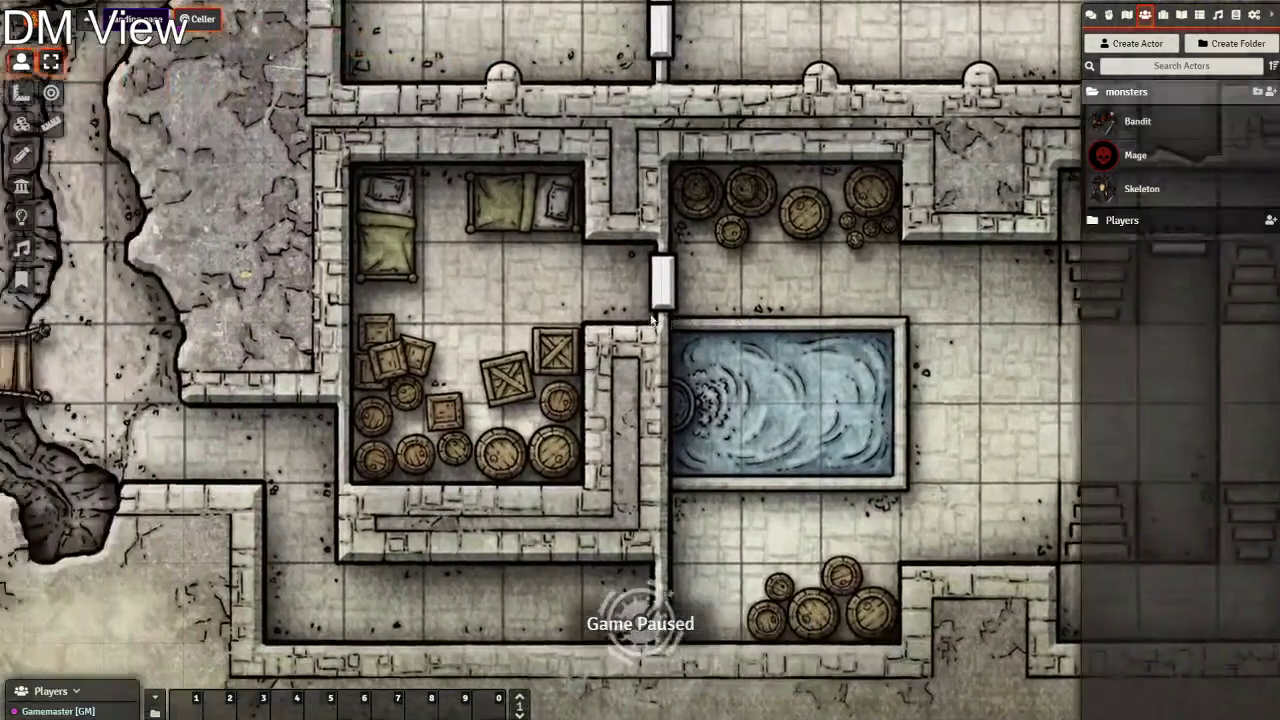
{"action": "left_click_drag", "start_coordinate": [581, 217], "coordinate": [536, 299]}
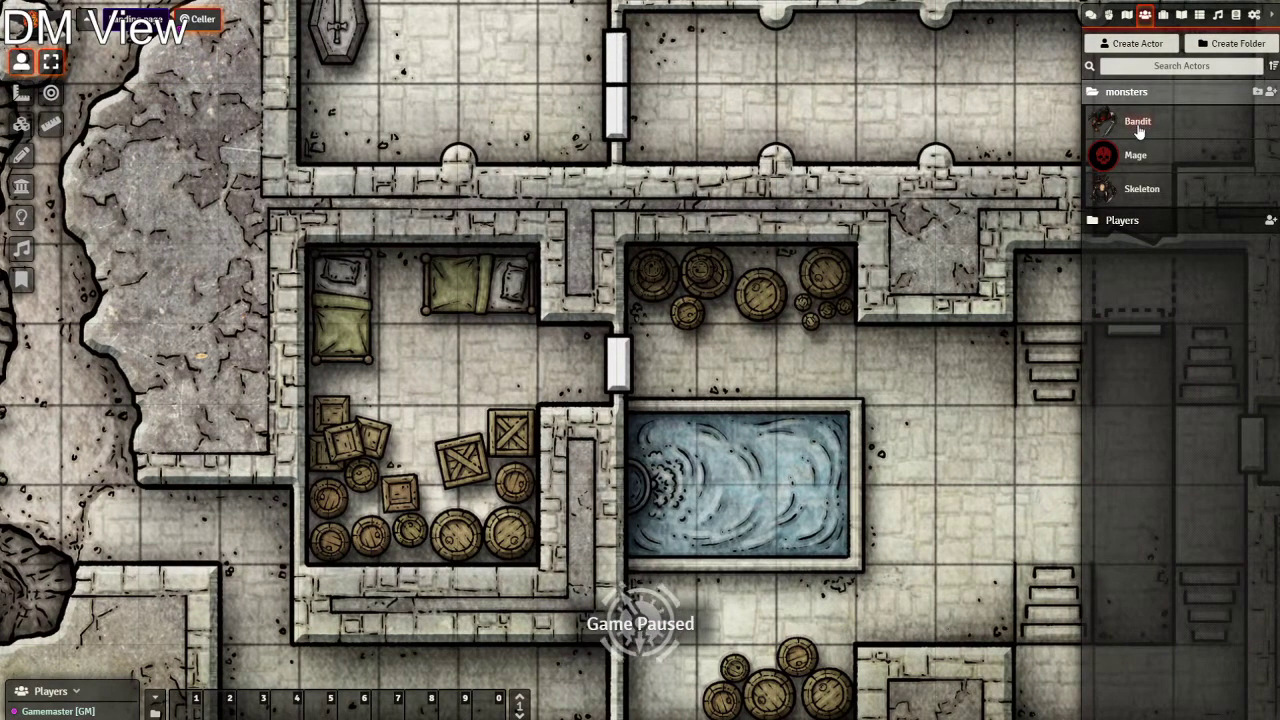
{"action": "left_click_drag", "start_coordinate": [1151, 125], "coordinate": [467, 355]}
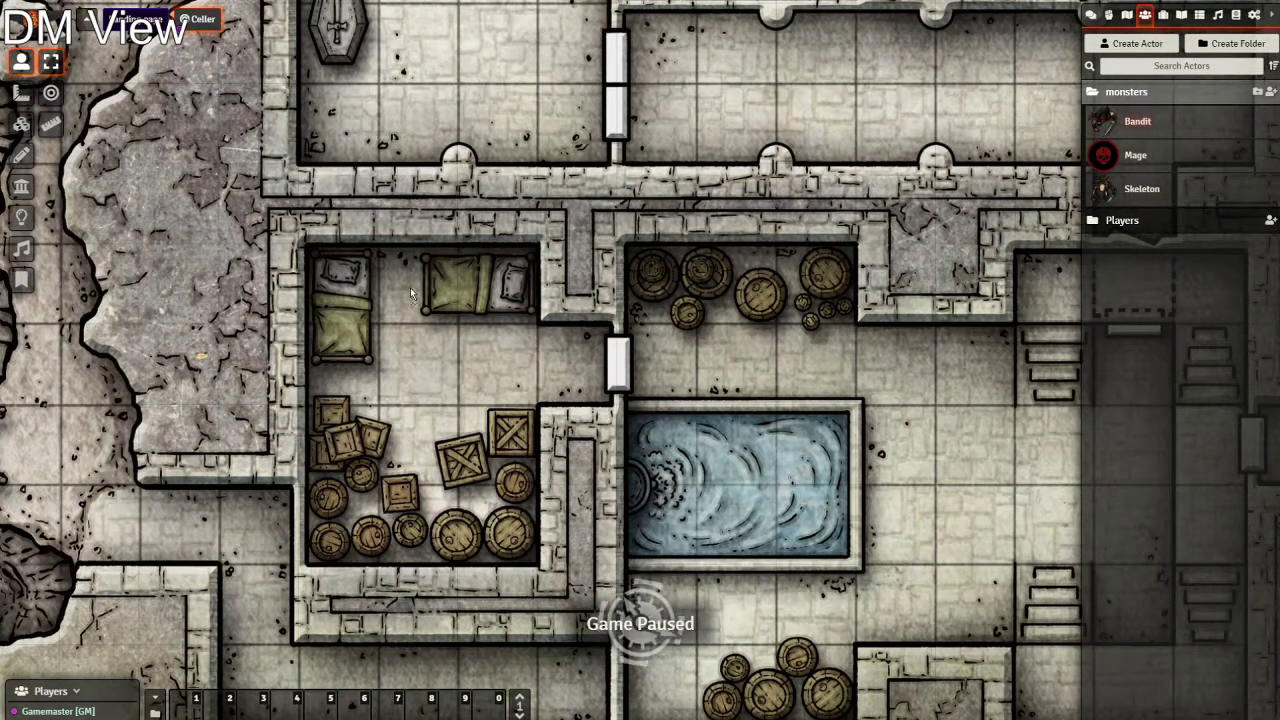
{"action": "left_click_drag", "start_coordinate": [410, 287], "coordinate": [410, 287]}
{"action": "left_click_drag", "start_coordinate": [1122, 126], "coordinate": [340, 362]}
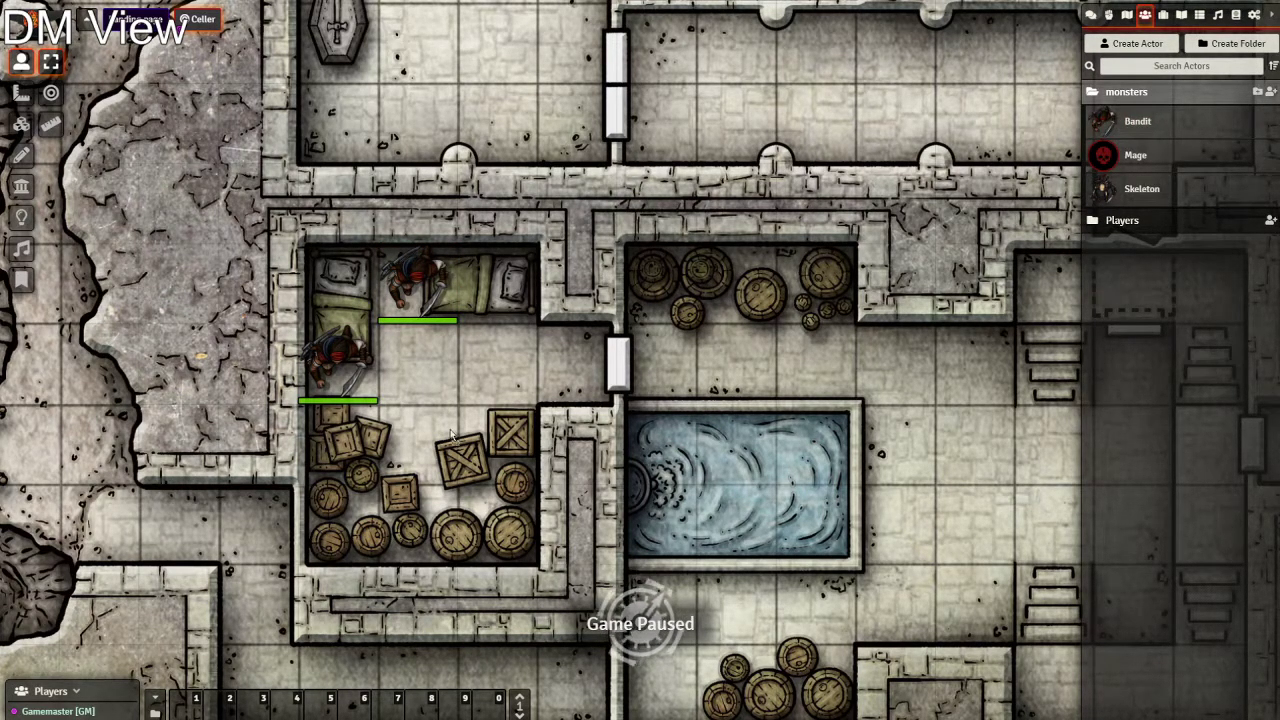
{"action": "left_click_drag", "start_coordinate": [450, 431], "coordinate": [420, 450]}
Set the hit points of the bandit beside the crates to 3
{"action": "right_click", "coordinate": [419, 440]}
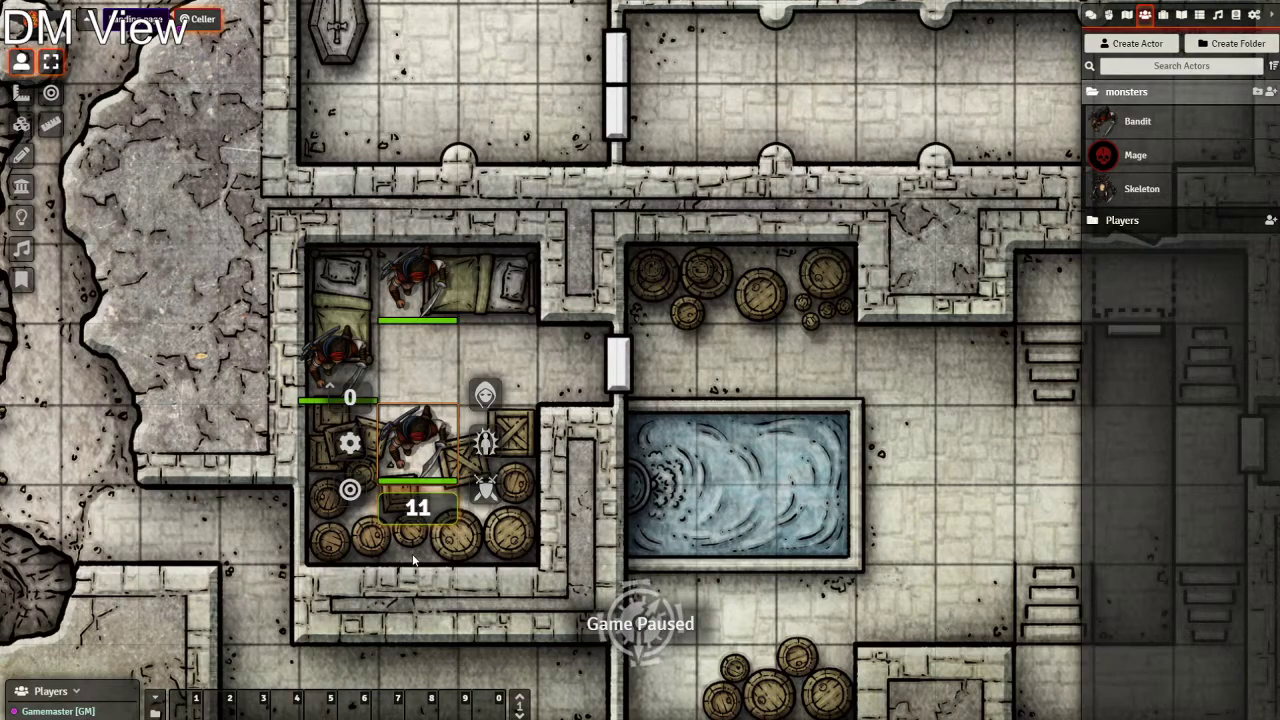
{"action": "type", "text": "3"}
{"action": "key", "text": "Return"}
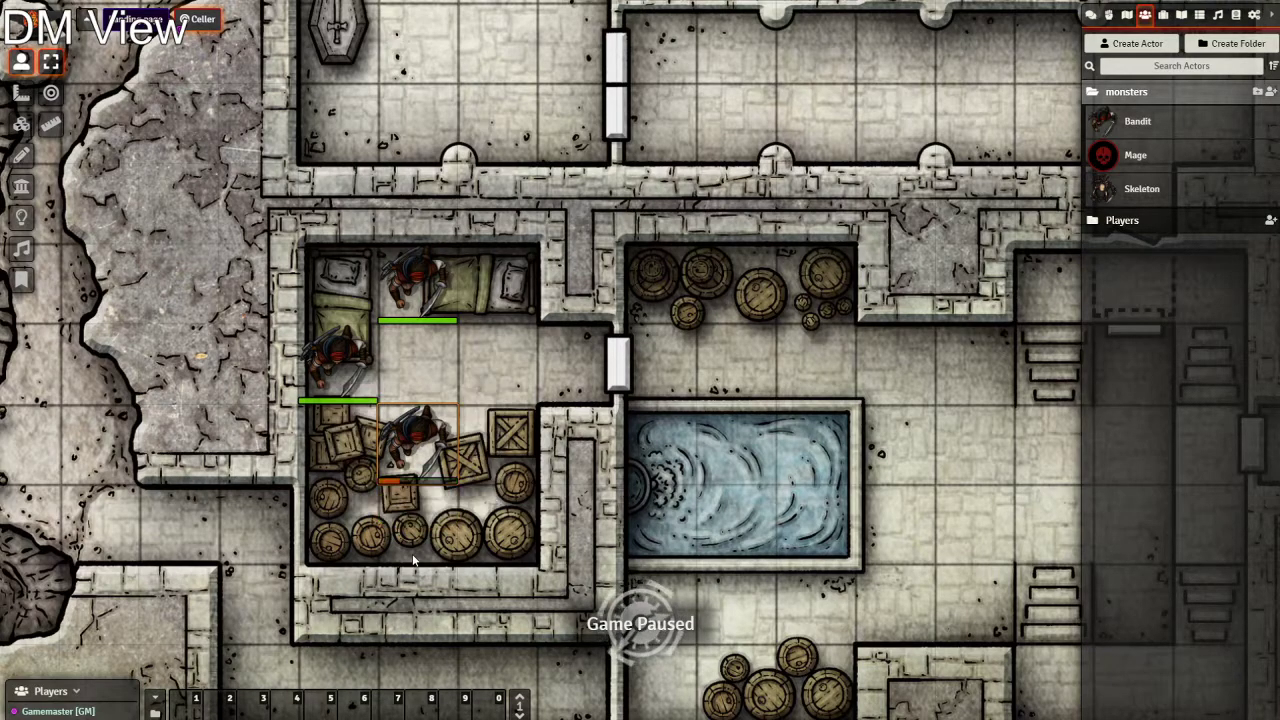
Restore the hit points of the bandit beside the crates to 11 and deselect the token
{"action": "right_click", "coordinate": [420, 448]}
{"action": "key", "text": "BackSpace"}
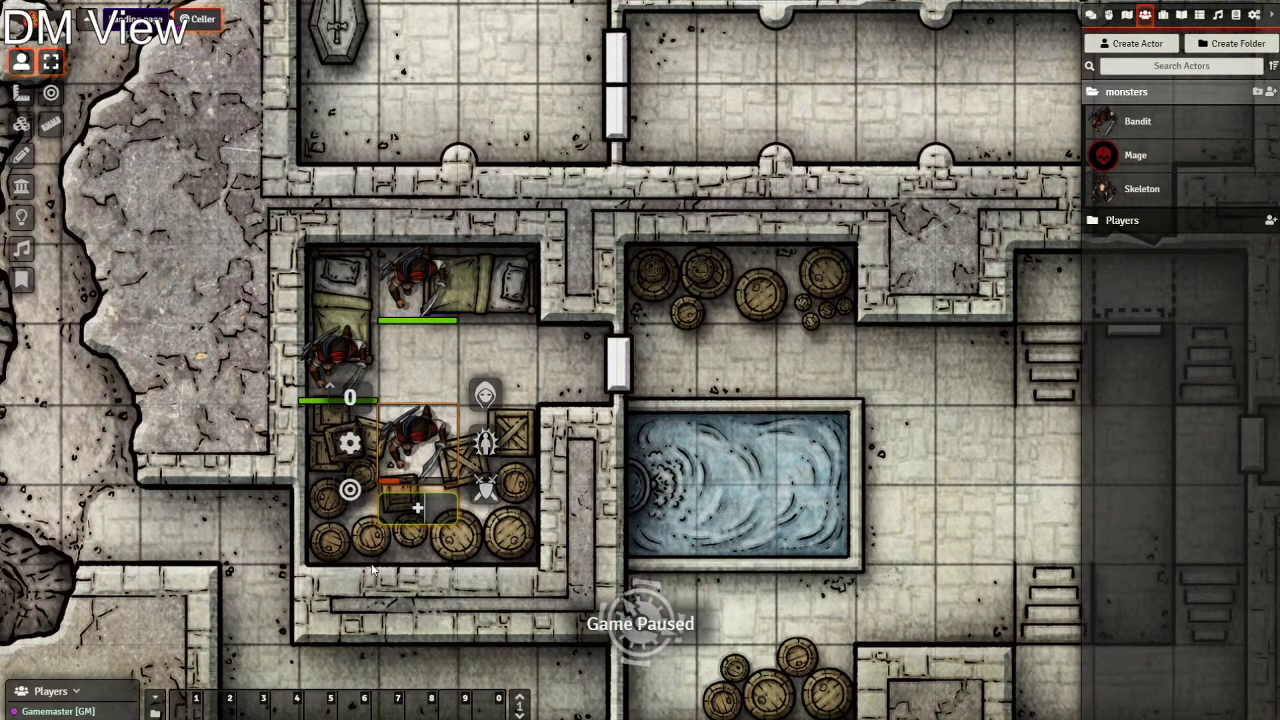
{"action": "type", "text": "11"}
{"action": "key", "text": "Return"}
{"action": "left_click_drag", "start_coordinate": [662, 430], "coordinate": [664, 432]}
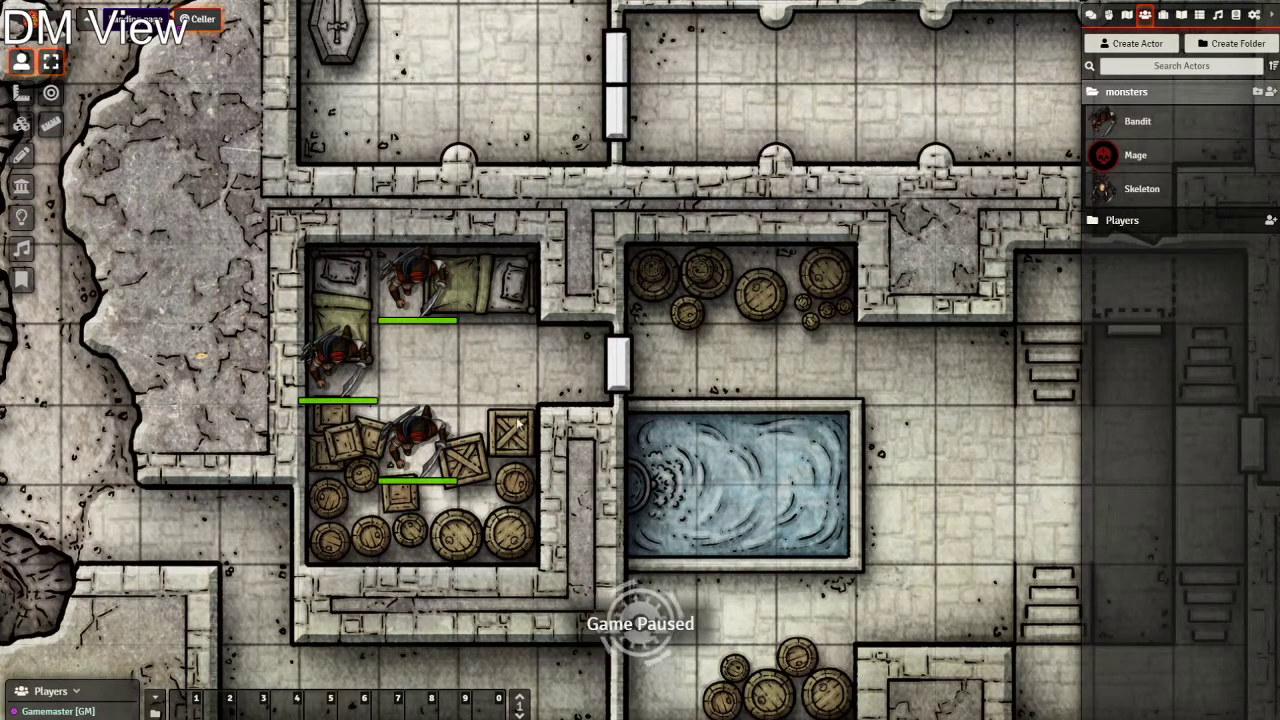
Turn the bandit beside the crates and the bandit below the corner bed to face new directions, keeping both in their squares
{"action": "left_click_drag", "start_coordinate": [417, 445], "coordinate": [420, 365]}
{"action": "key", "text": "Down"}
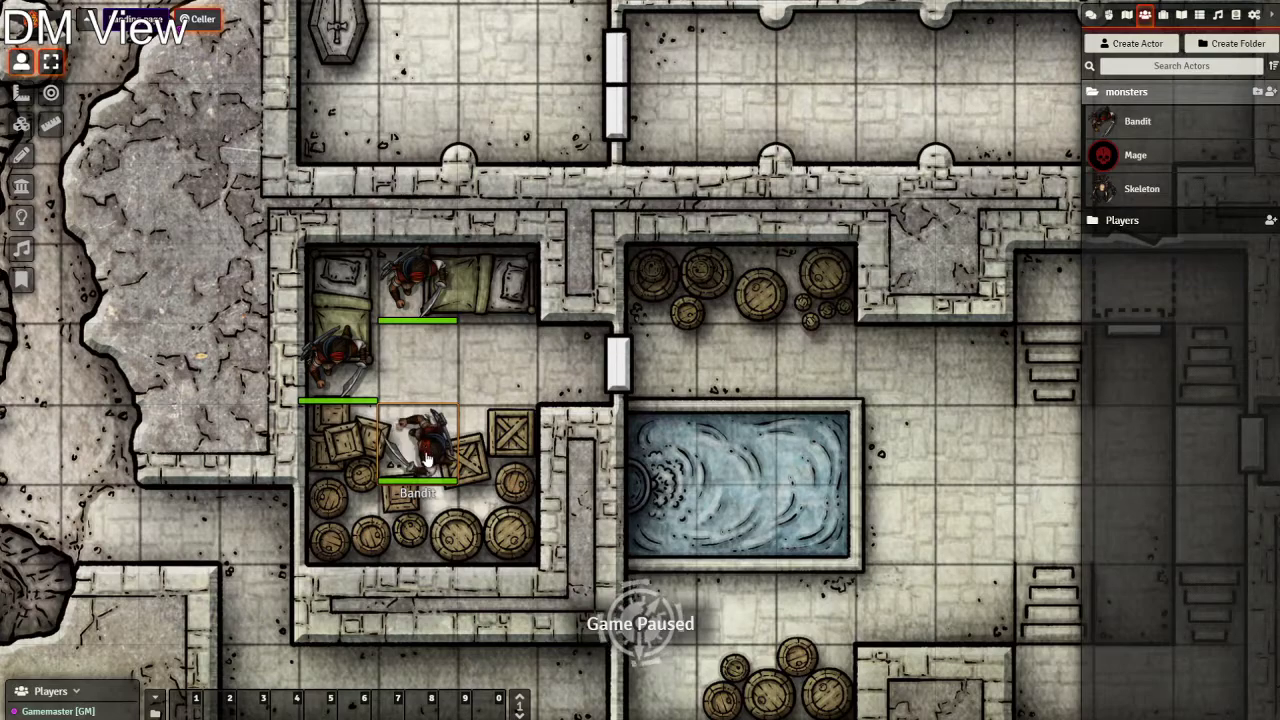
{"action": "left_click", "coordinate": [333, 350]}
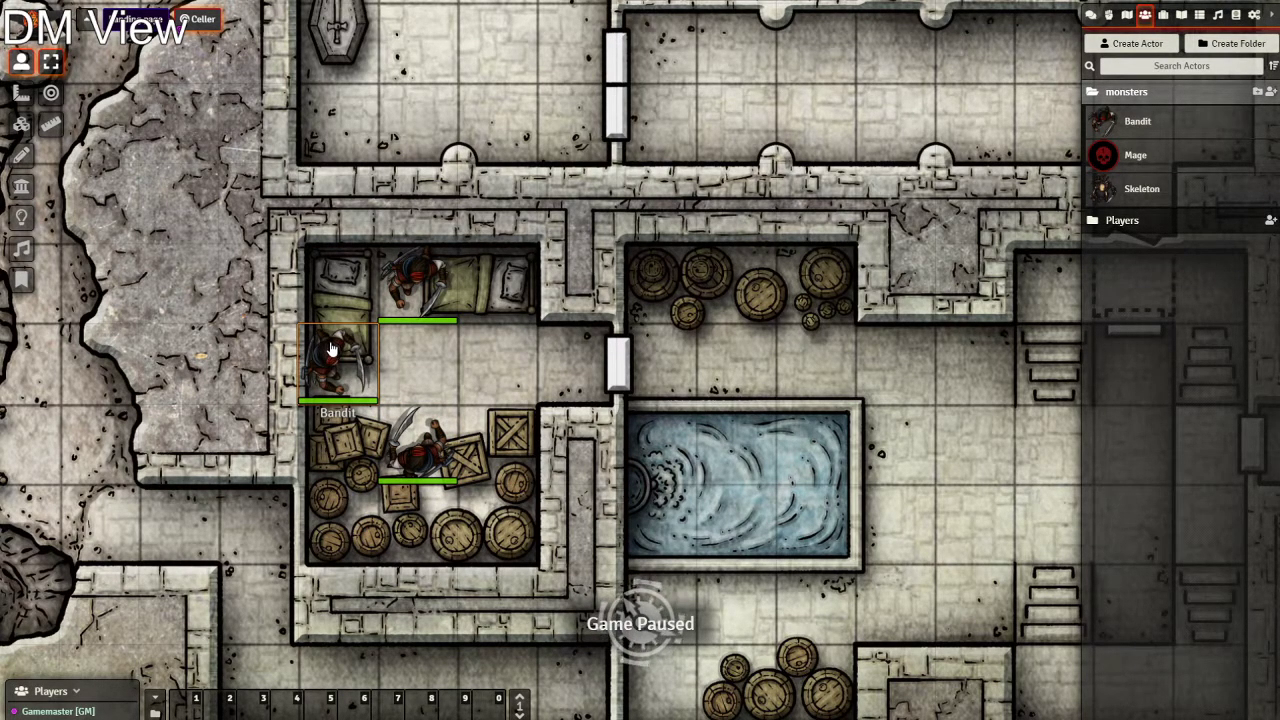
Set the elevation of the bandit between the two beds to 5 ft
{"action": "left_click", "coordinate": [418, 290]}
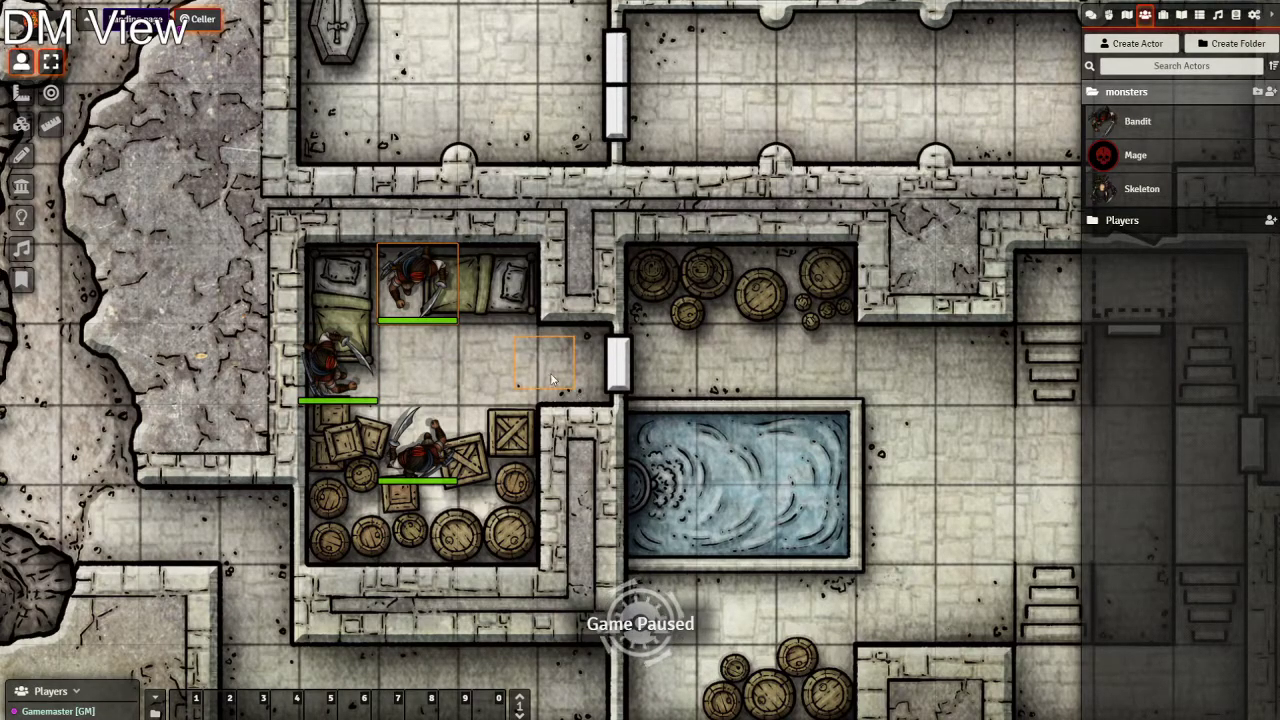
{"action": "right_click", "coordinate": [435, 280]}
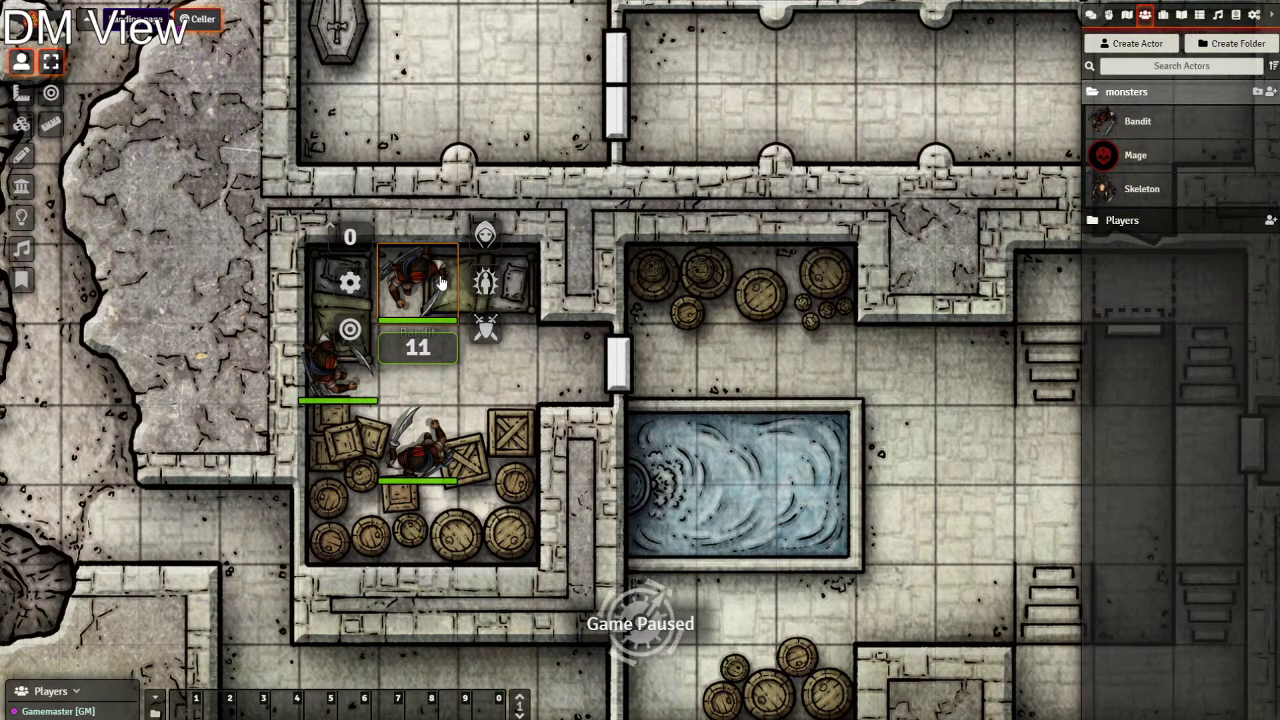
{"action": "left_click", "coordinate": [353, 237]}
{"action": "type", "text": "5"}
{"action": "key", "text": "Return"}
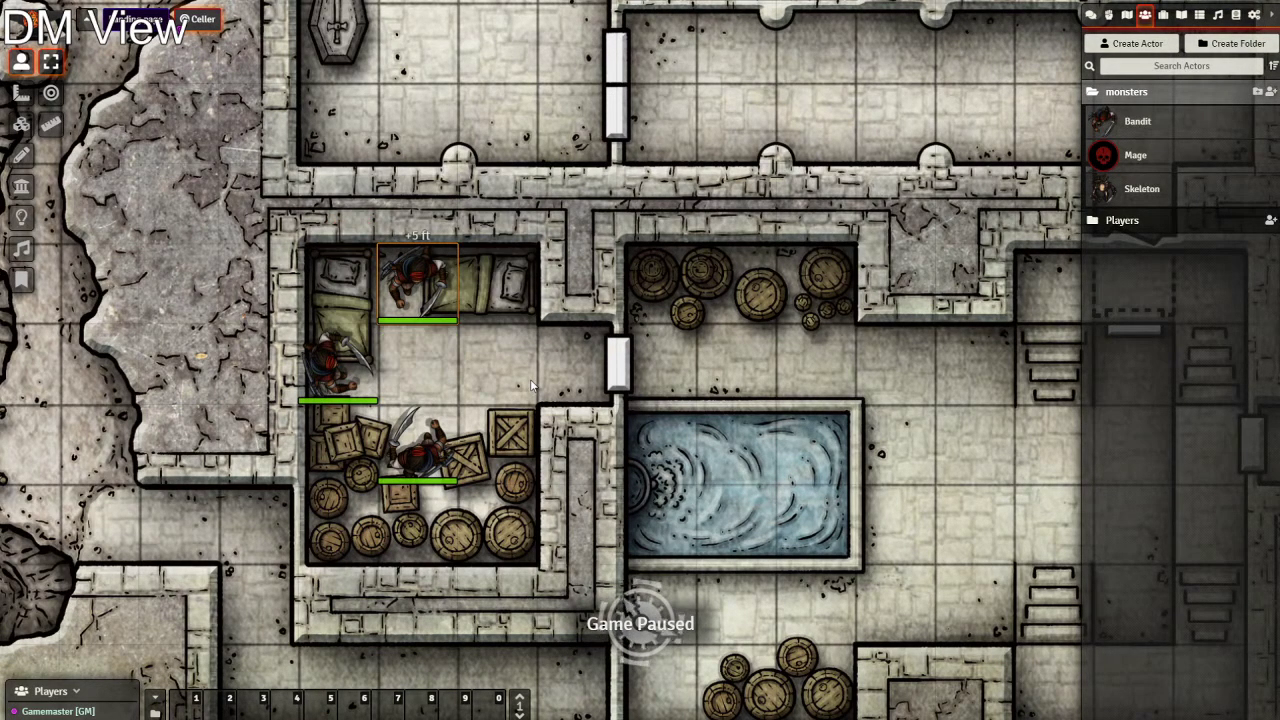
Open the token configuration of the bandit between the beds and examine its name, display, represented actor and disposition settings
{"action": "right_click", "coordinate": [435, 250]}
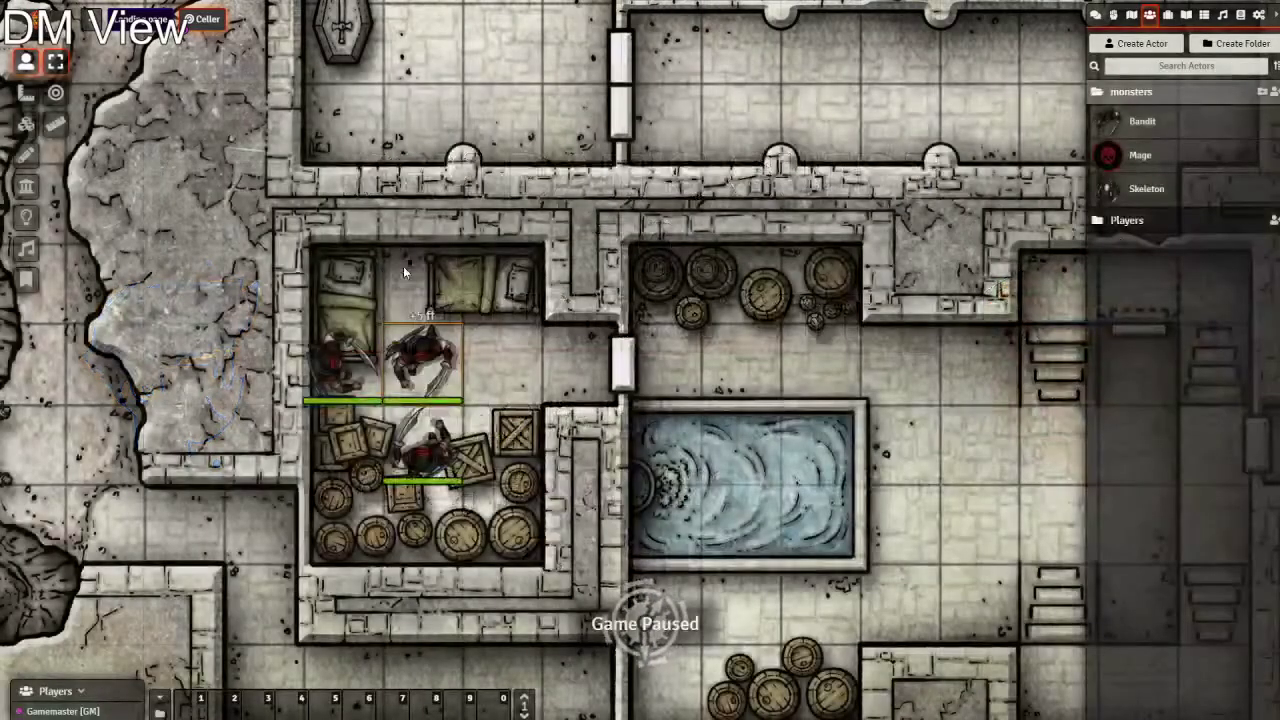
{"action": "left_click", "coordinate": [428, 264]}
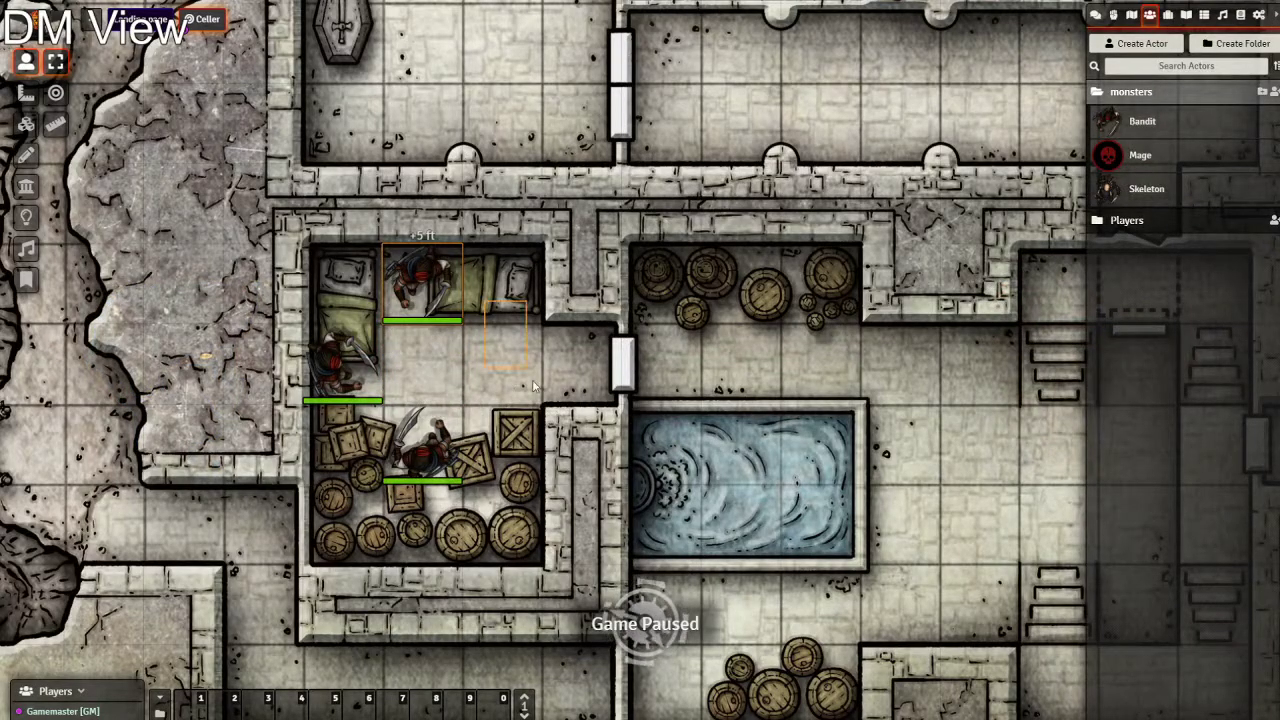
{"action": "right_click", "coordinate": [428, 271]}
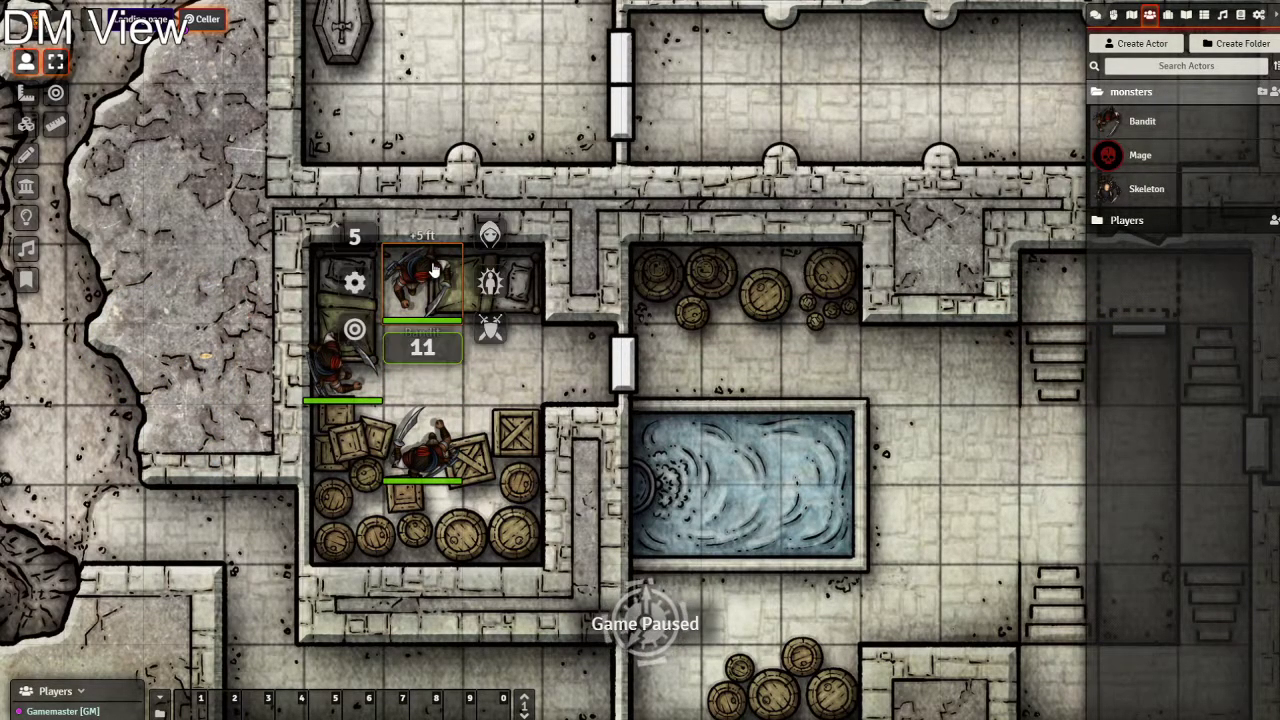
{"action": "left_click", "coordinate": [357, 284]}
{"action": "left_click_drag", "start_coordinate": [601, 276], "coordinate": [657, 133]}
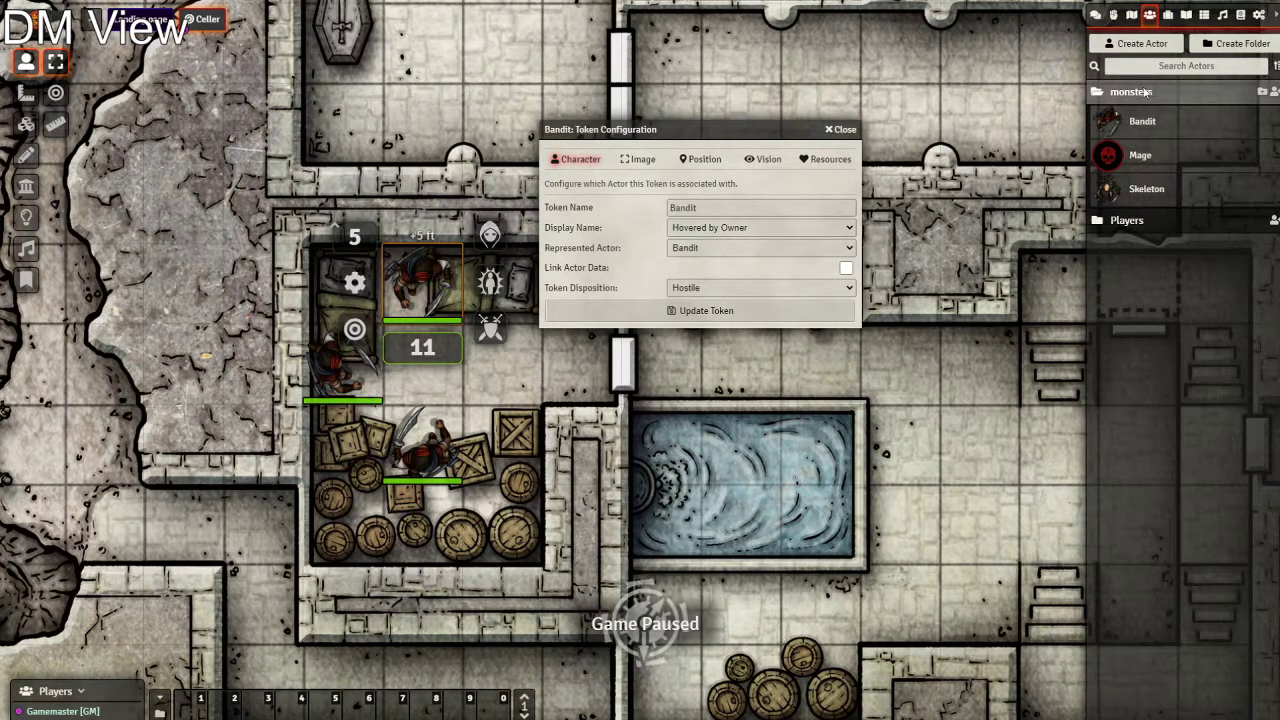
{"action": "left_click_drag", "start_coordinate": [698, 211], "coordinate": [643, 219]}
{"action": "left_click", "coordinate": [722, 229]}
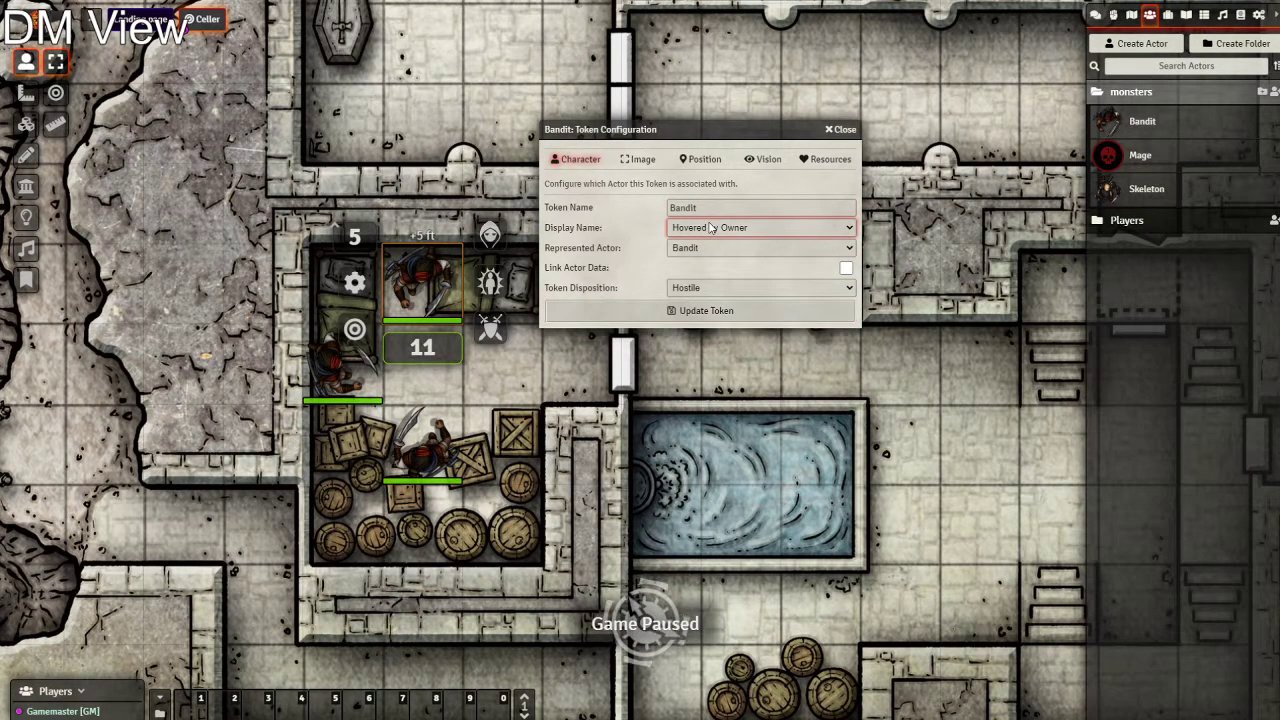
{"action": "key", "text": "Tab"}
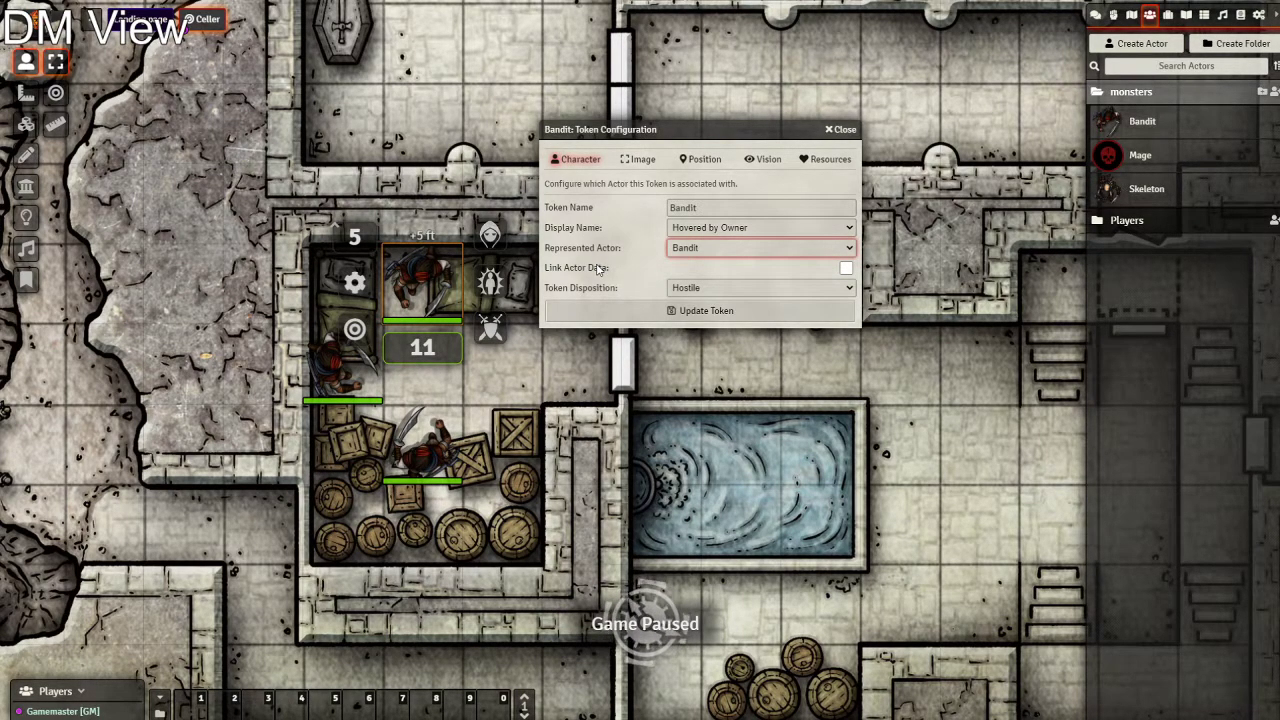
{"action": "left_click", "coordinate": [726, 288]}
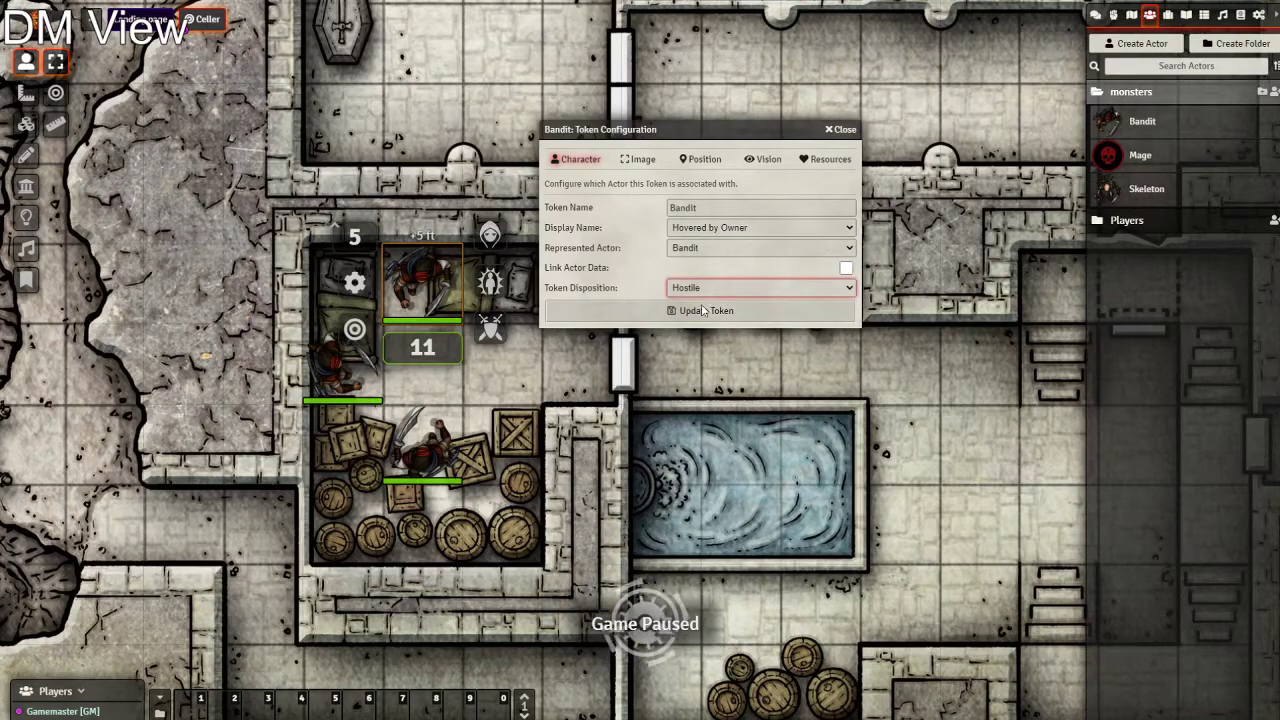
Review the bandit token's image, position, vision and resource bar settings, and close the configuration without updating the token
{"action": "left_click", "coordinate": [637, 160]}
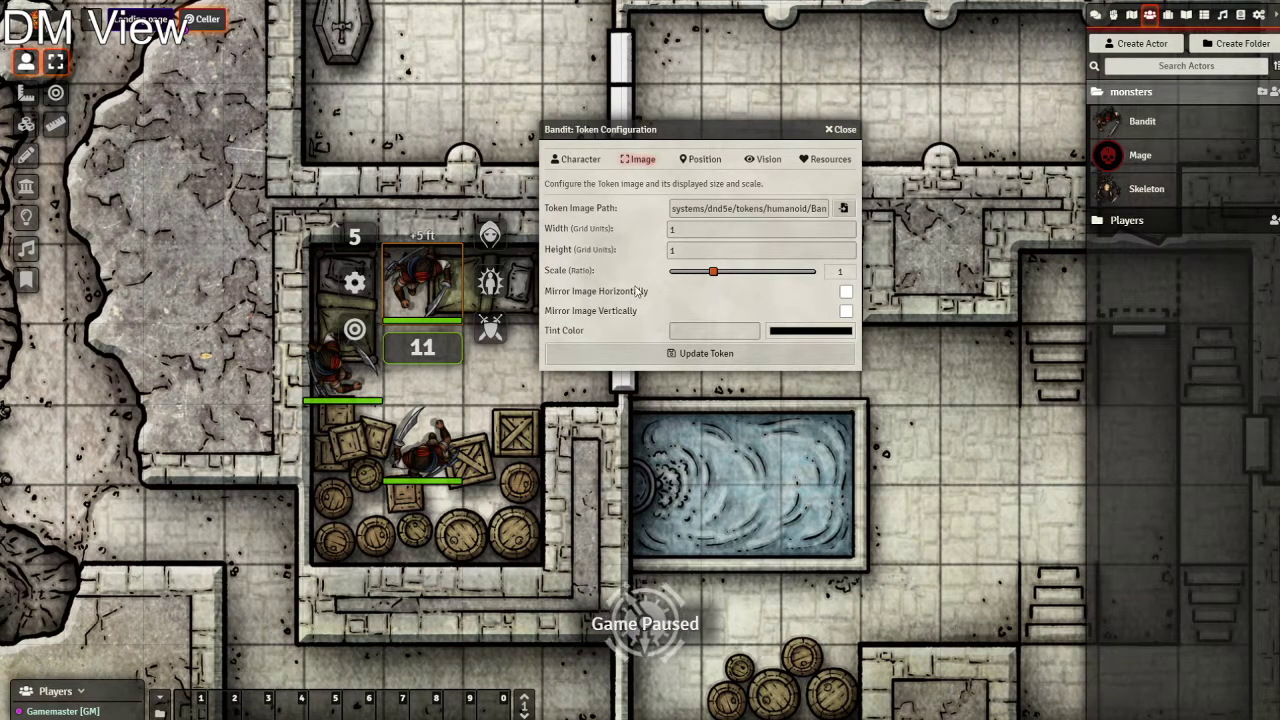
{"action": "left_click", "coordinate": [705, 166]}
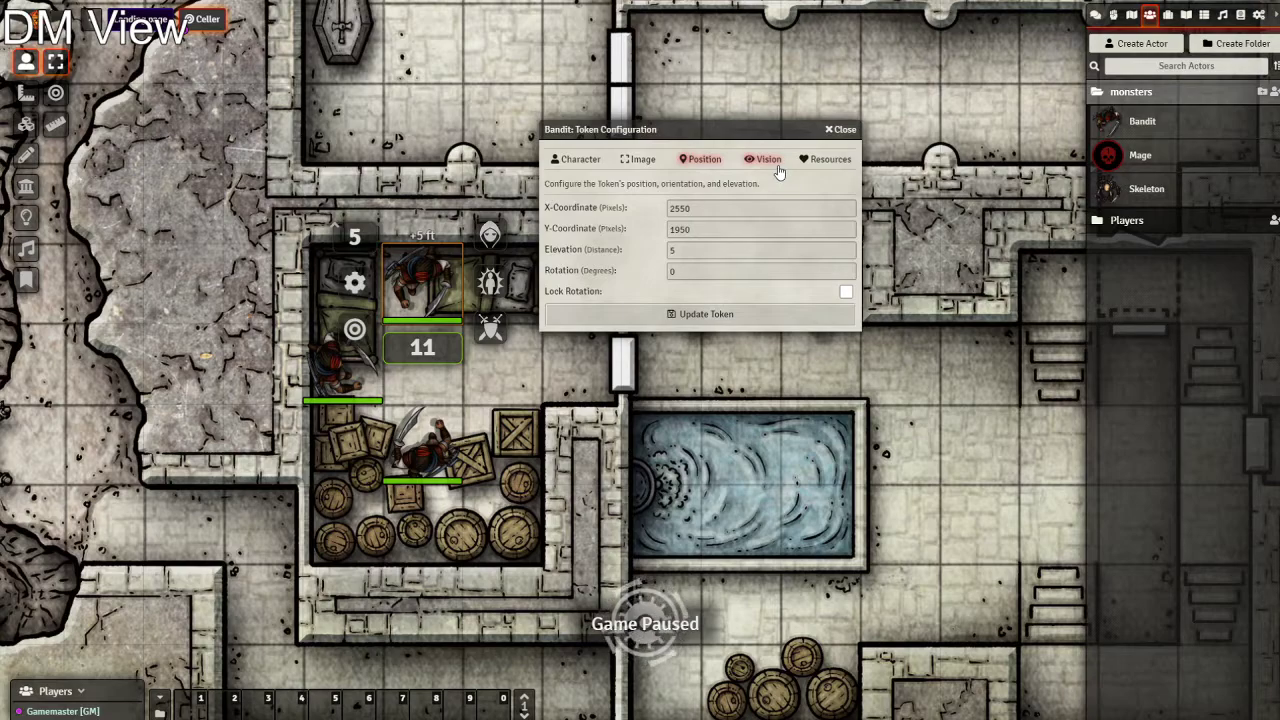
{"action": "left_click", "coordinate": [768, 162]}
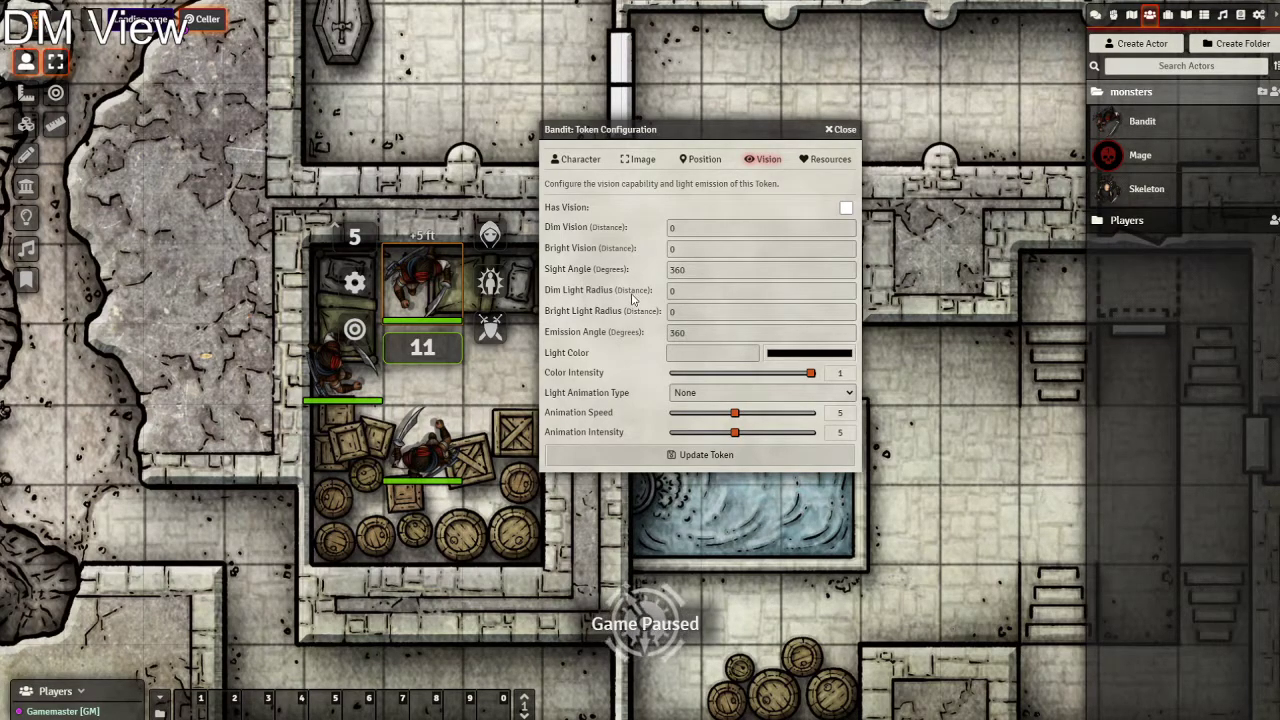
{"action": "left_click", "coordinate": [833, 168]}
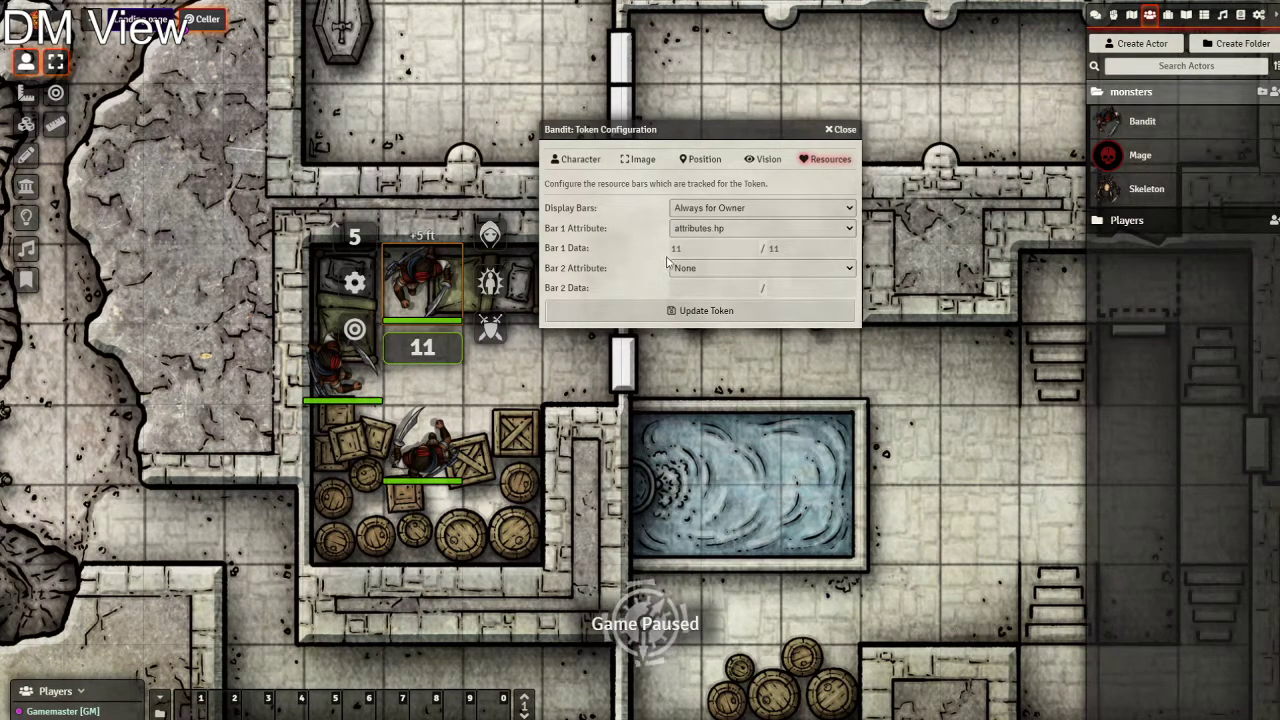
{"action": "left_click", "coordinate": [843, 131]}
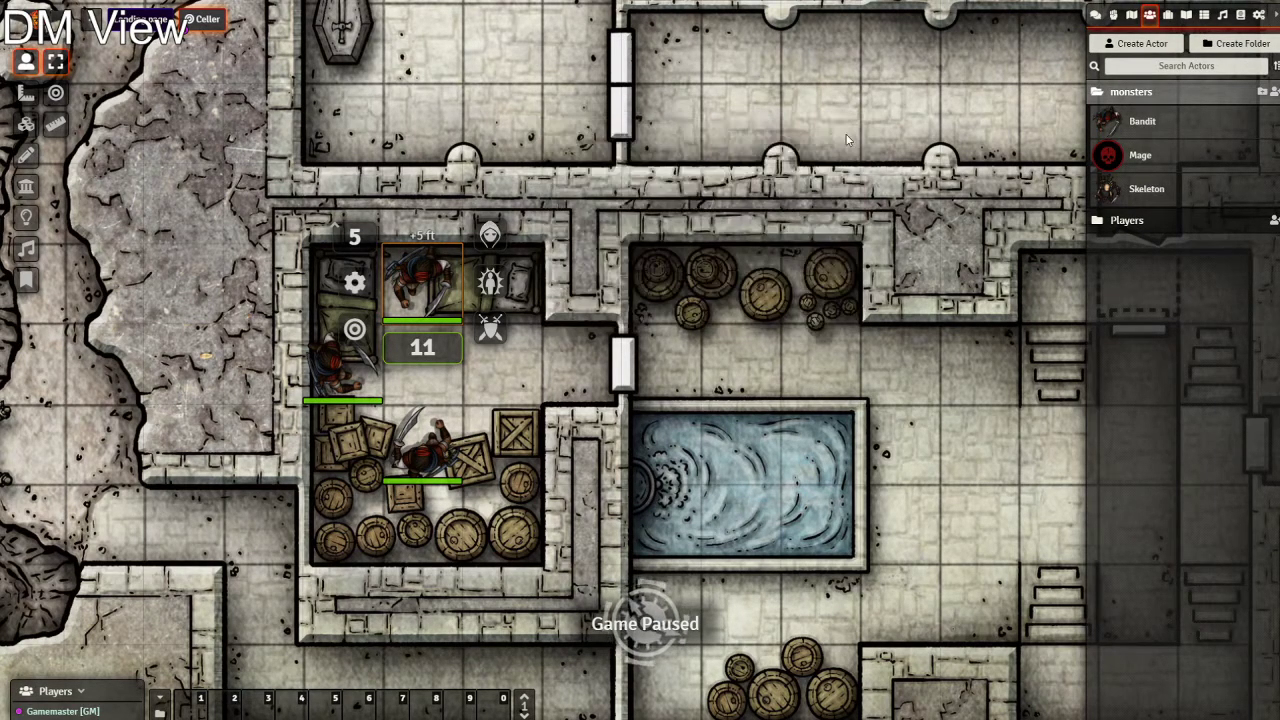
Switch the target marker and the hidden state of the bandit between the beds on and off again
{"action": "left_click", "coordinate": [355, 331]}
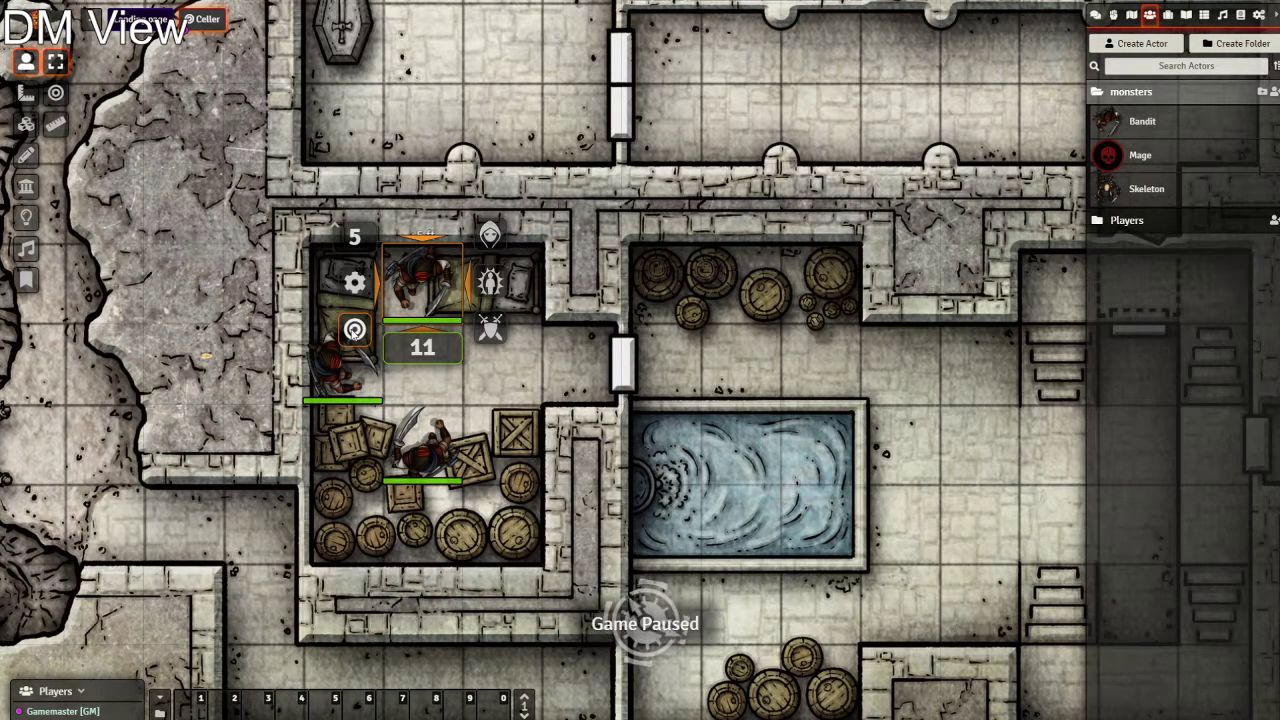
{"action": "left_click", "coordinate": [354, 331]}
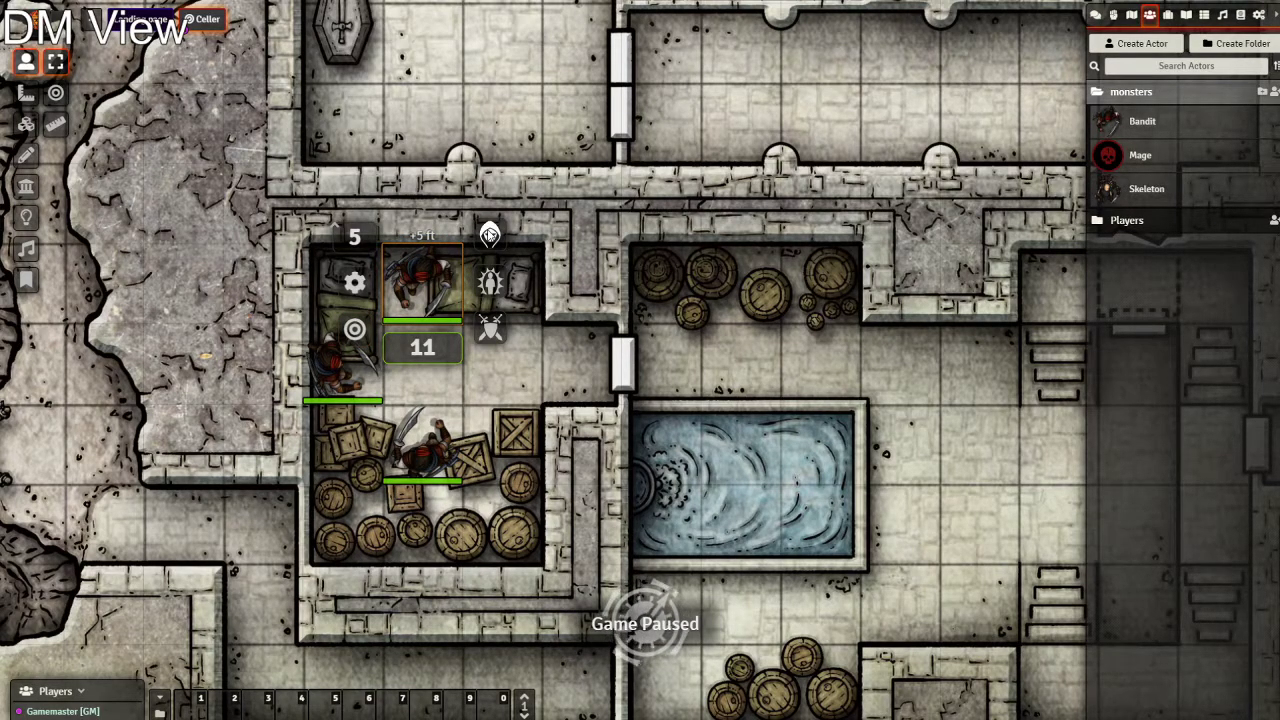
{"action": "left_click", "coordinate": [489, 234]}
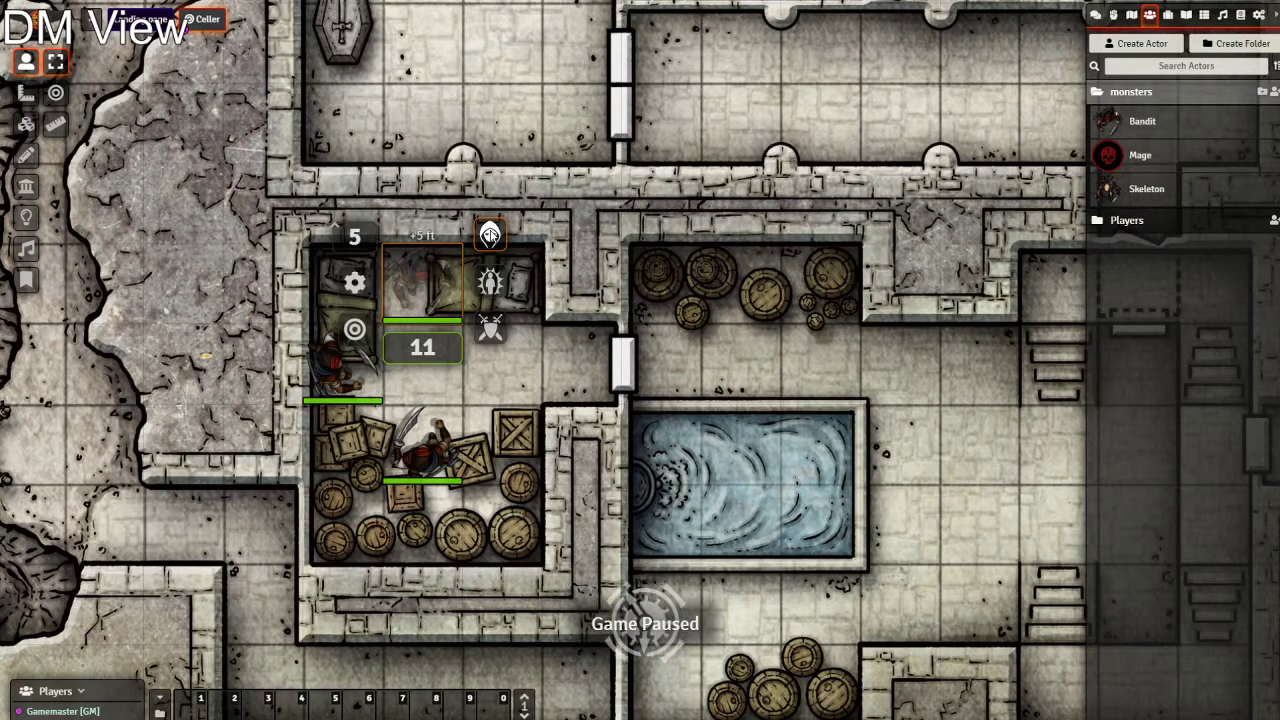
{"action": "left_click", "coordinate": [489, 234]}
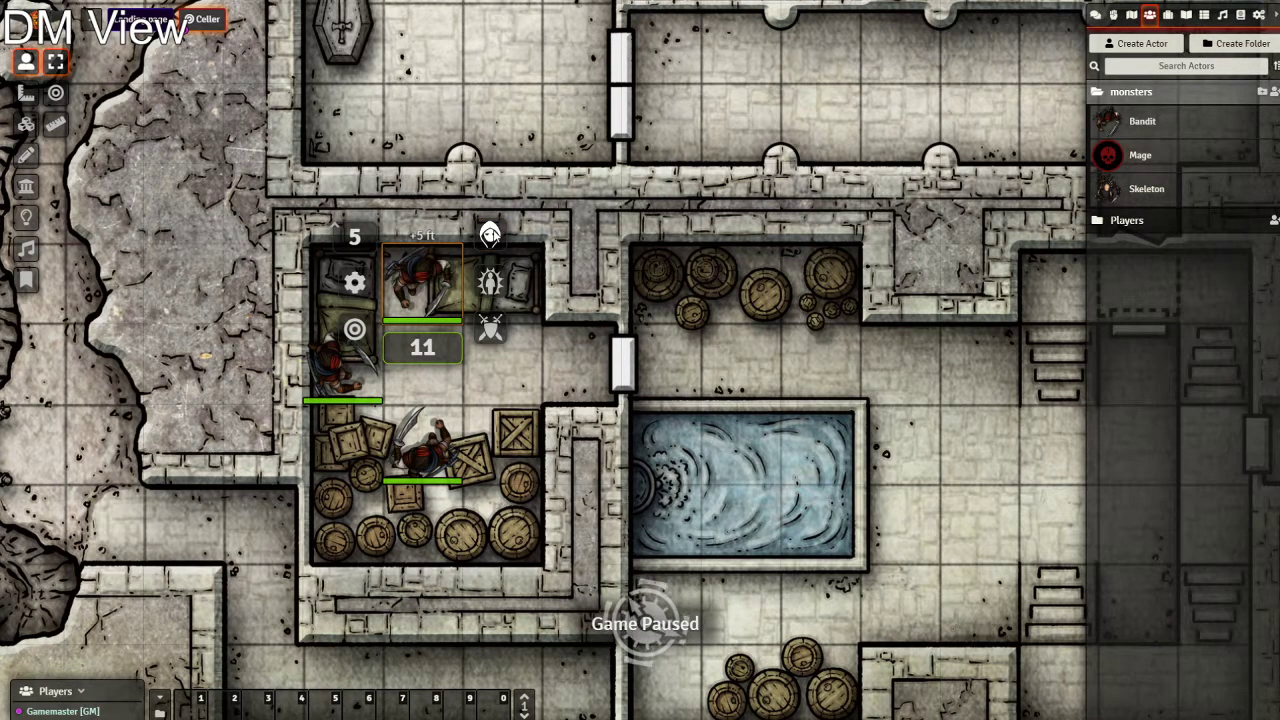
Try several status effects on the bandit between the beds, including the skull as a full-size overlay, and remove them again
{"action": "left_click", "coordinate": [490, 283]}
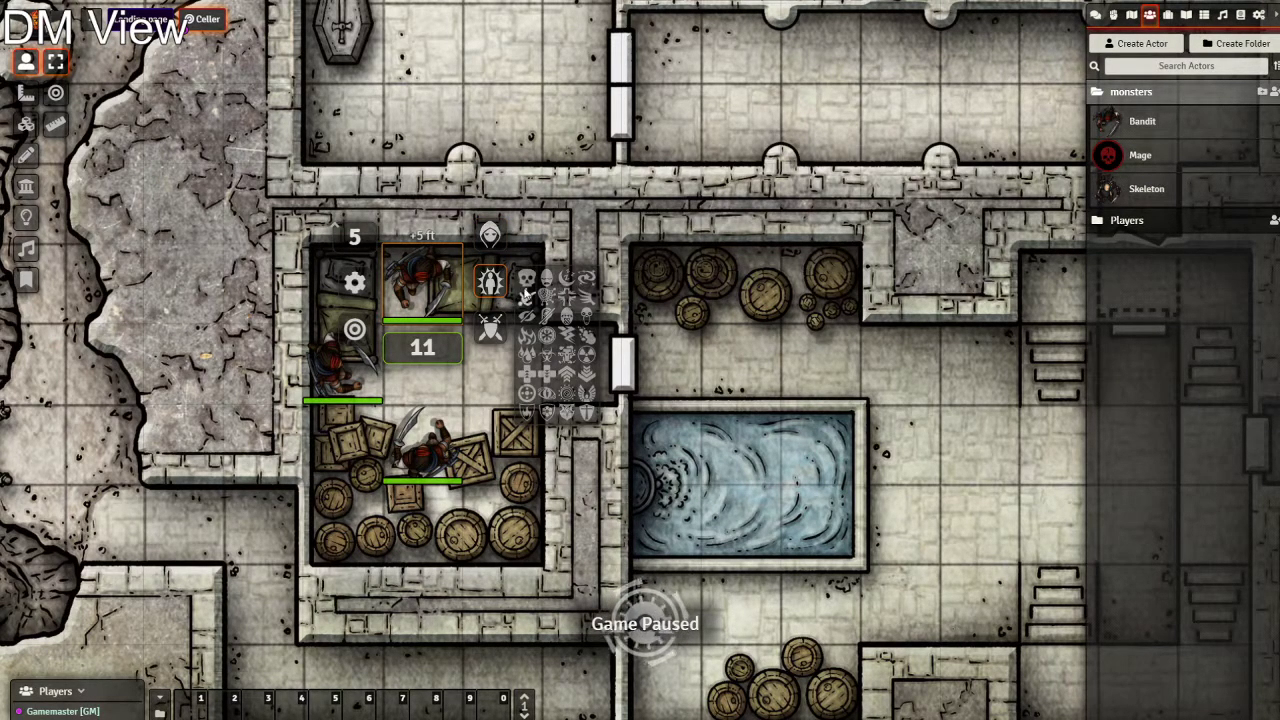
{"action": "left_click", "coordinate": [527, 277]}
{"action": "left_click", "coordinate": [527, 316]}
{"action": "left_click", "coordinate": [546, 374]}
{"action": "left_click", "coordinate": [586, 374]}
{"action": "left_click", "coordinate": [586, 374]}
{"action": "left_click", "coordinate": [546, 374]}
{"action": "left_click", "coordinate": [527, 316]}
{"action": "left_click", "coordinate": [527, 277]}
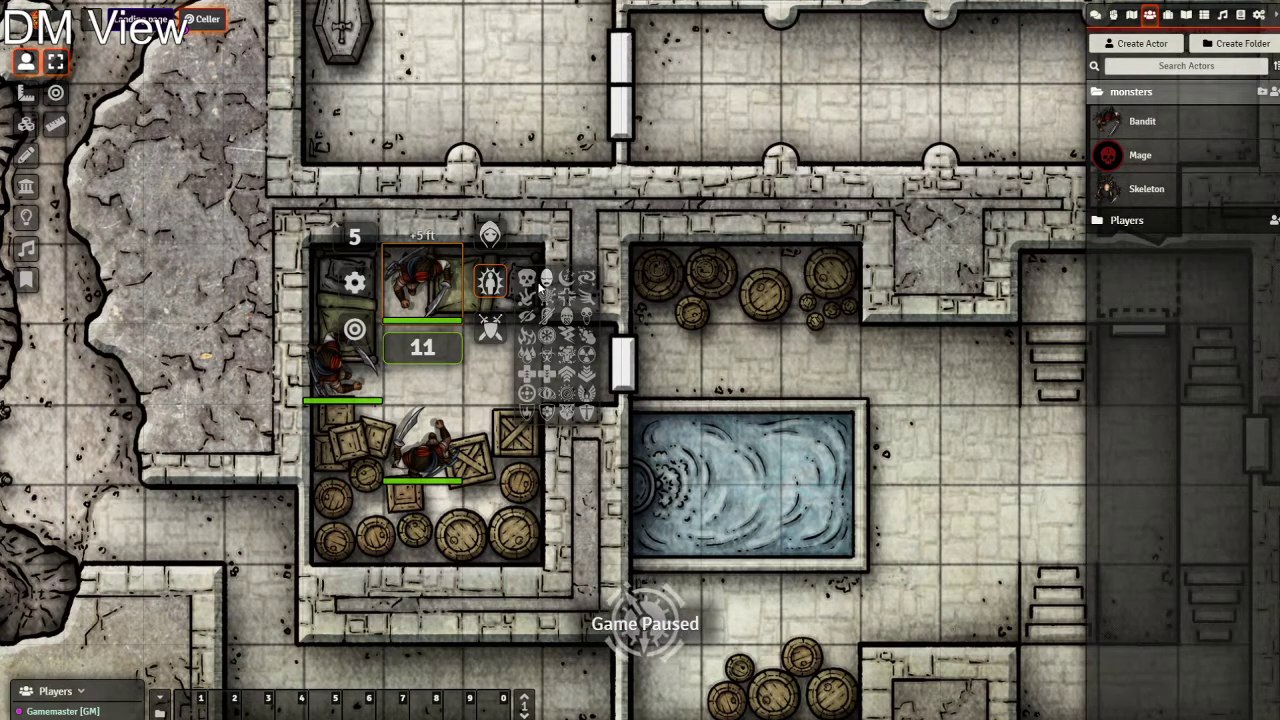
{"action": "right_click", "coordinate": [530, 280]}
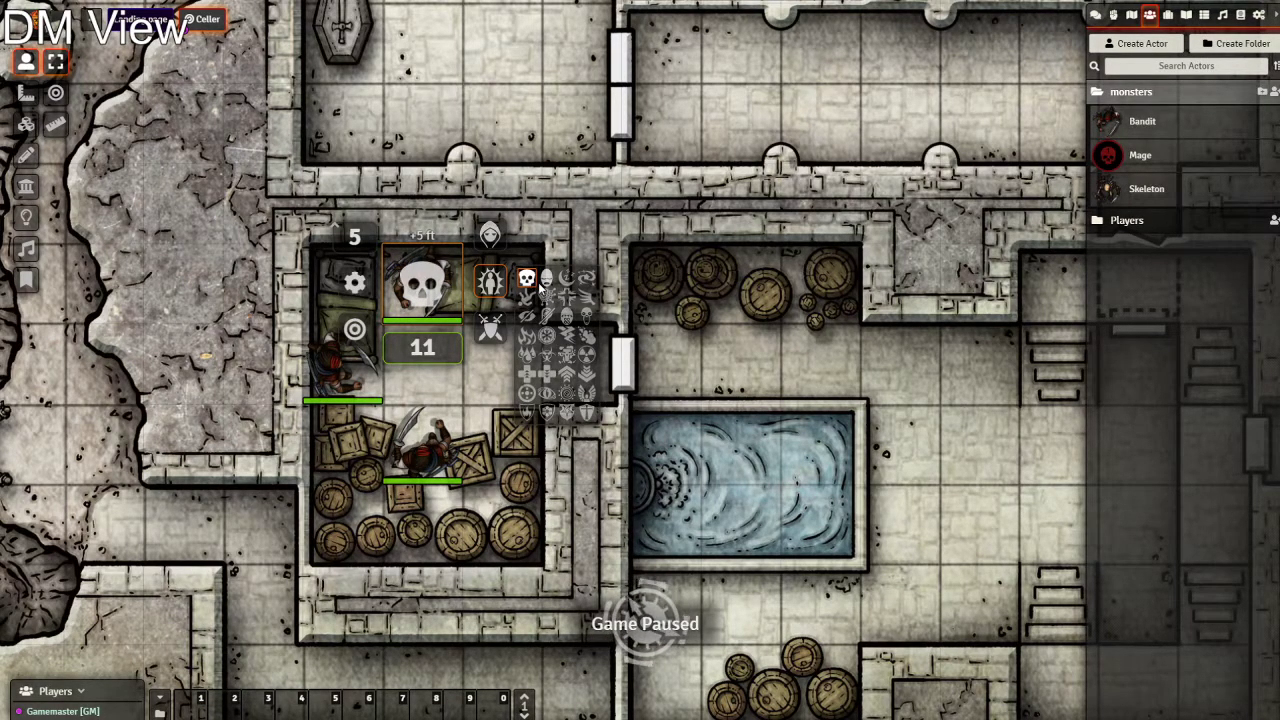
{"action": "right_click", "coordinate": [527, 280]}
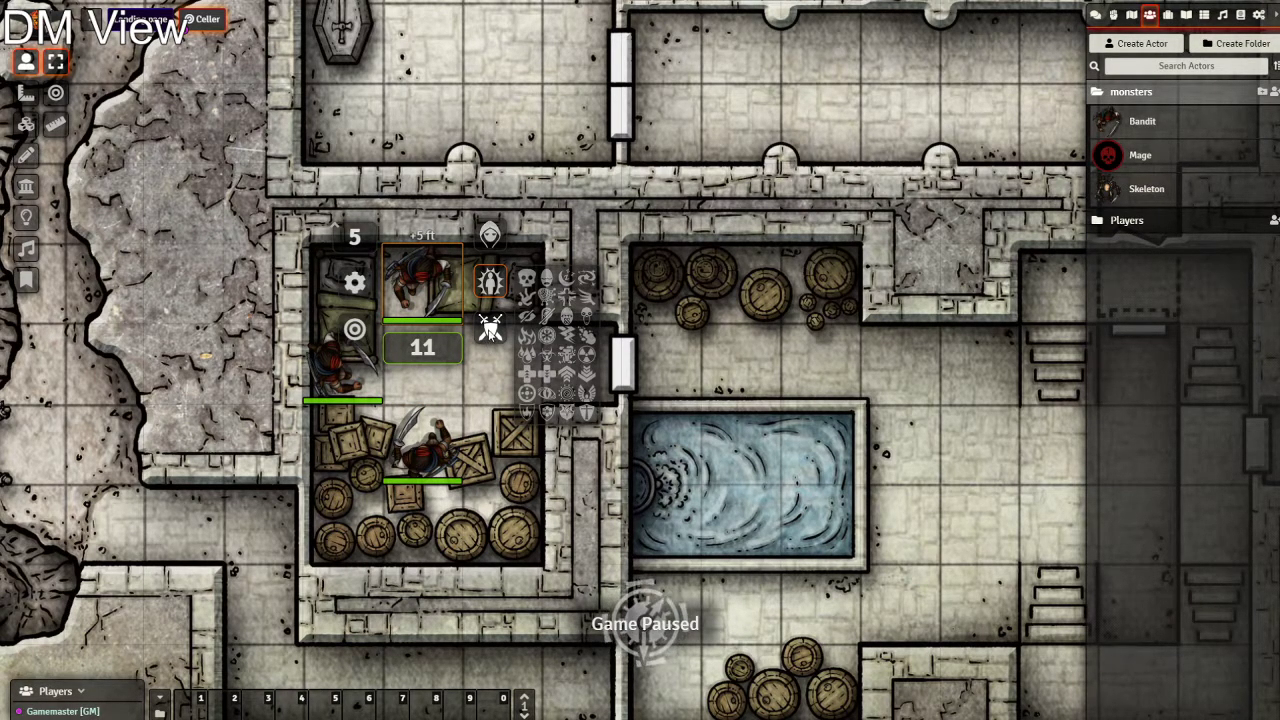
Add the bandit between the beds to combat and close its status effect choices
{"action": "left_click", "coordinate": [488, 333]}
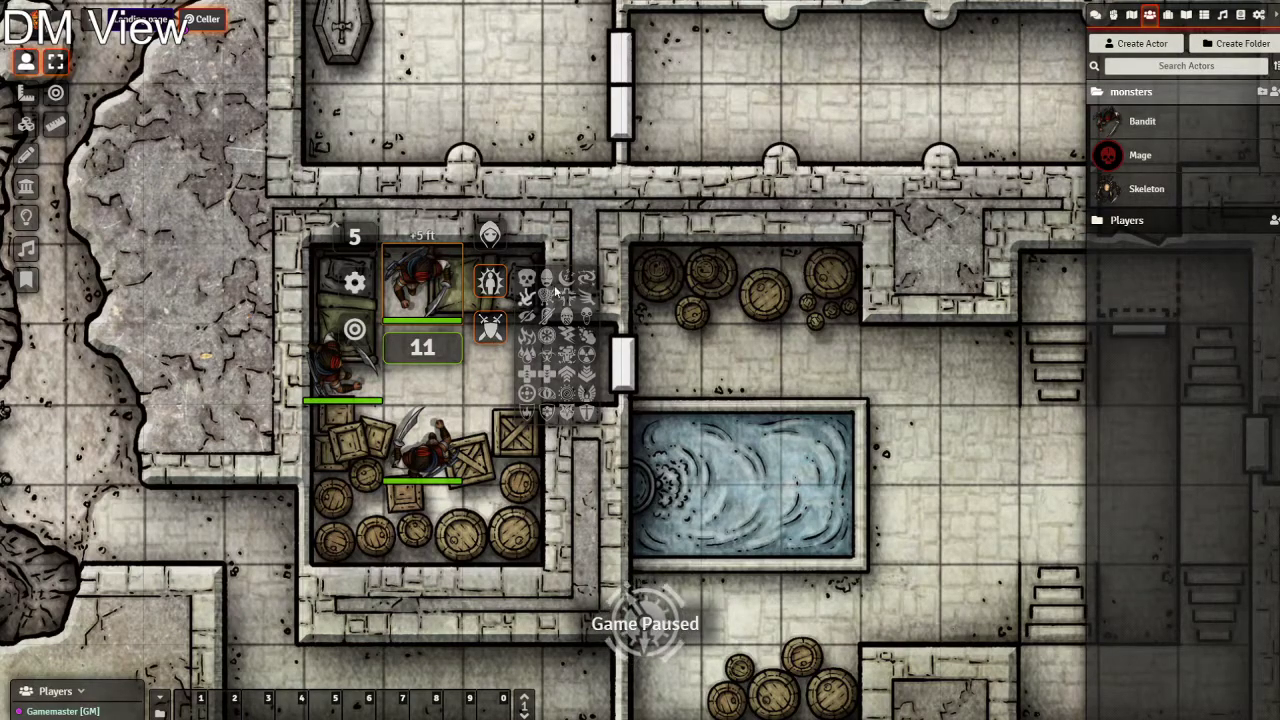
{"action": "left_click", "coordinate": [489, 281]}
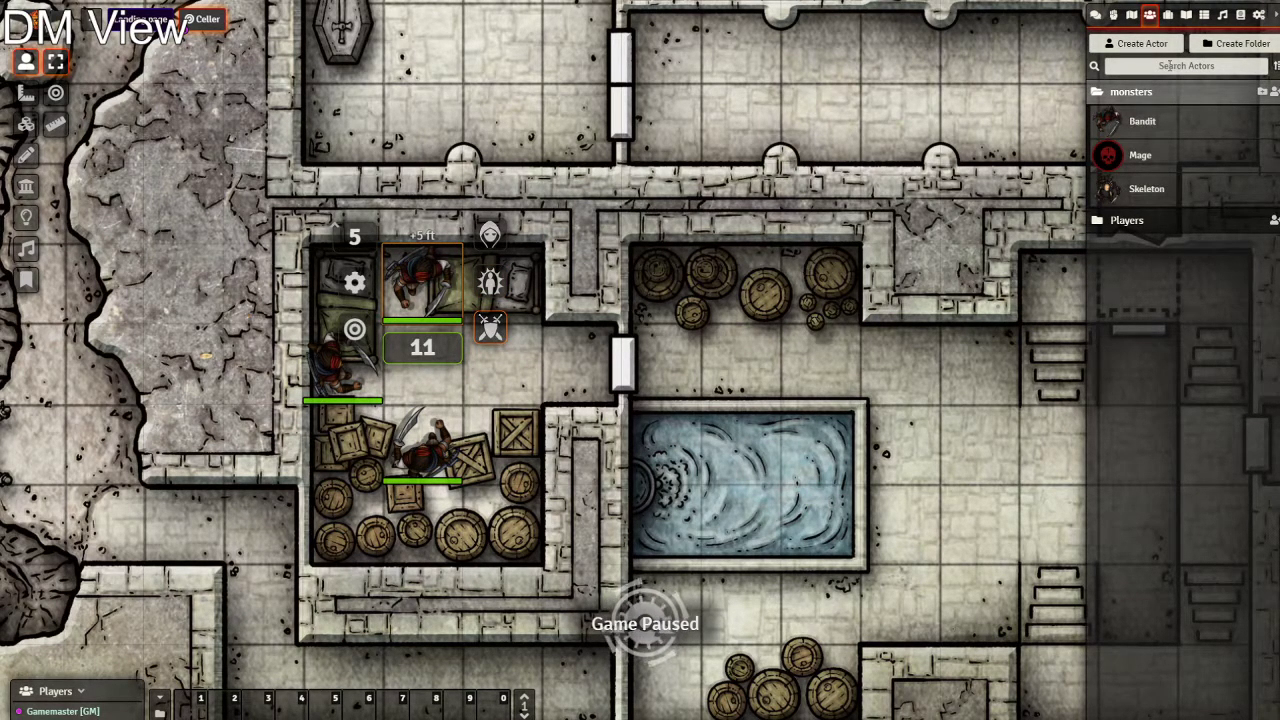
Add all three bandits to the combat encounter as a group, check the combat tracker, and remove them all again
{"action": "left_click", "coordinate": [1112, 16]}
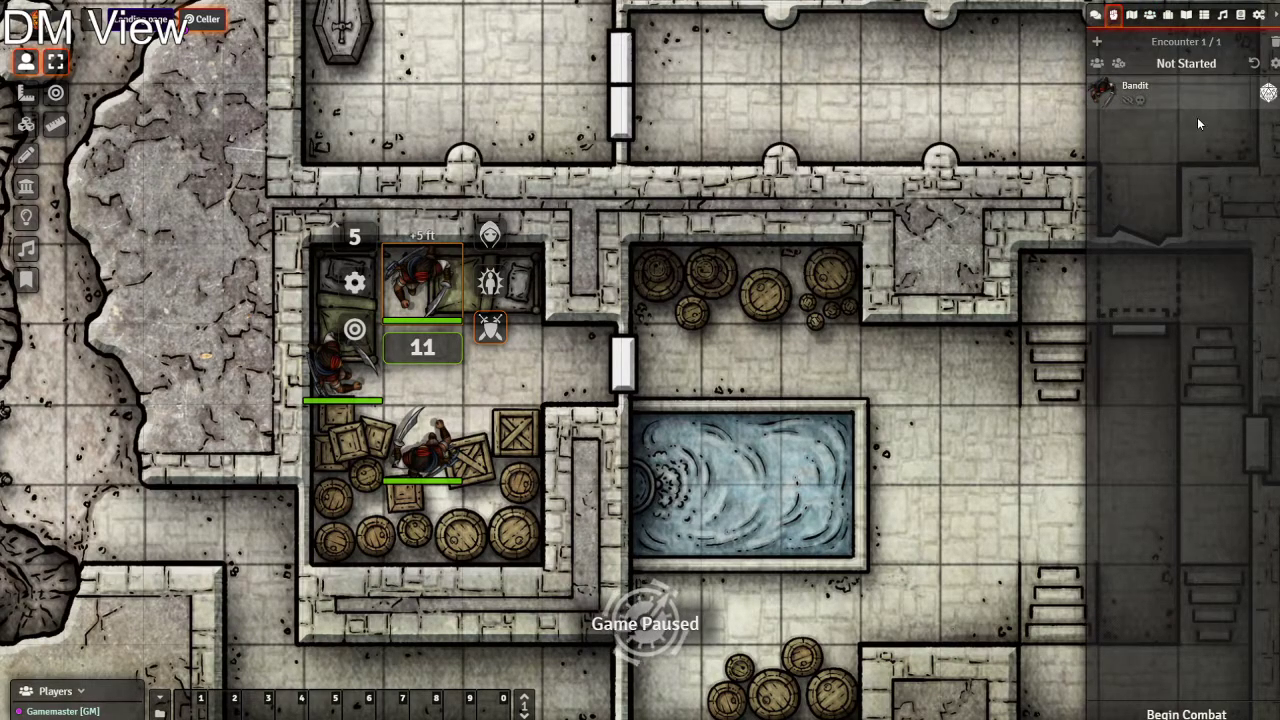
{"action": "left_click_drag", "start_coordinate": [237, 198], "coordinate": [450, 466]}
{"action": "left_click", "coordinate": [489, 328]}
{"action": "left_click", "coordinate": [488, 333]}
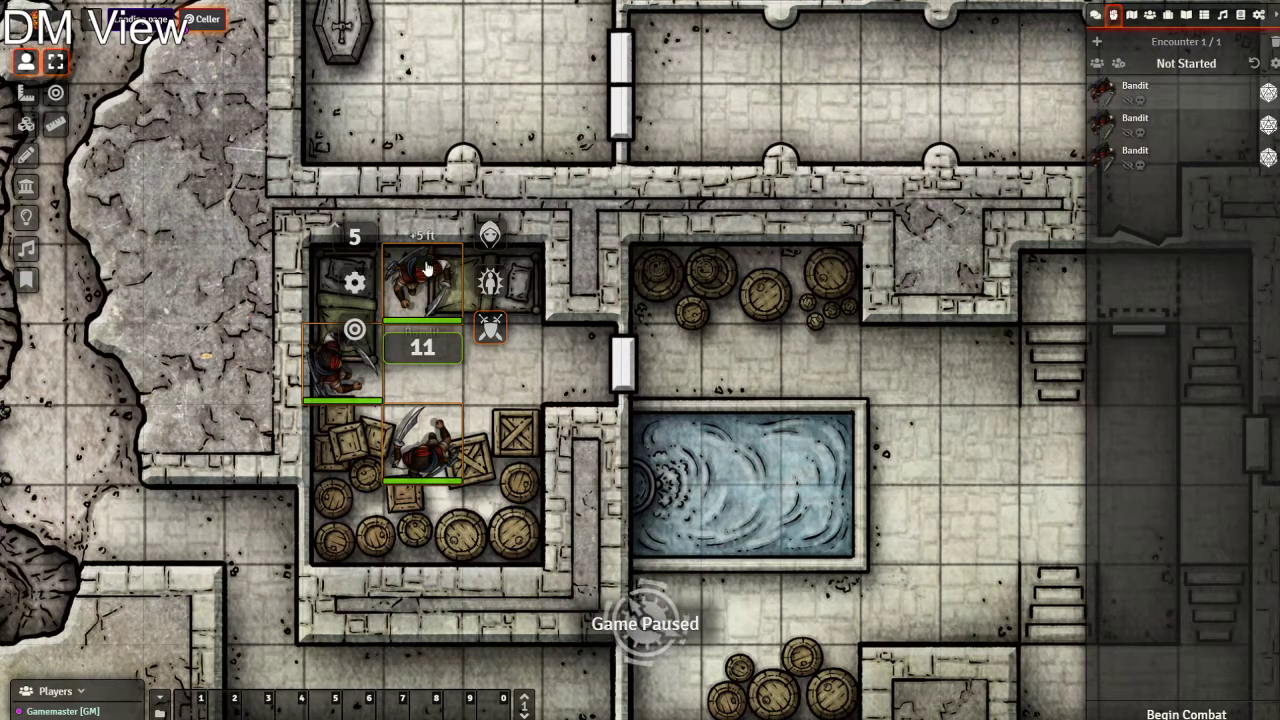
{"action": "left_click", "coordinate": [490, 327]}
{"action": "left_click", "coordinate": [660, 407]}
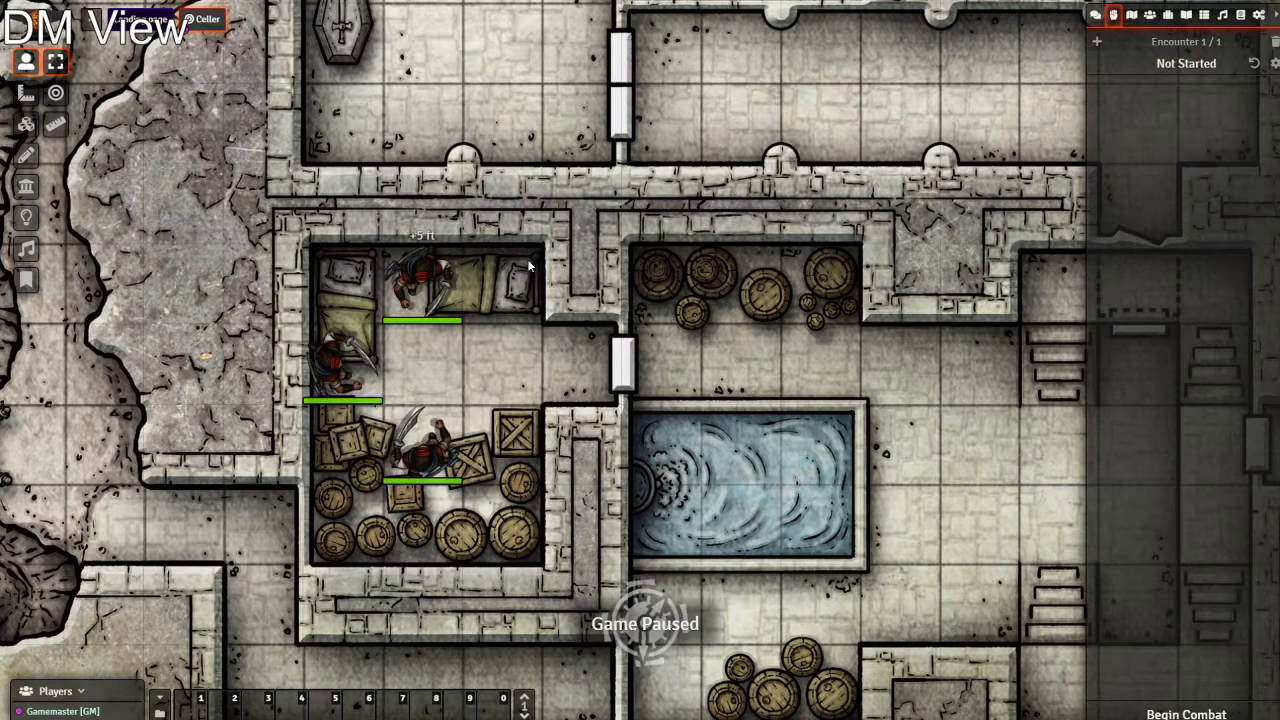
Open the wall controls for the scene and review the door and secret door wall types
{"action": "scroll", "coordinate": [530, 265], "scroll_direction": "down", "scroll_amount": 5}
{"action": "scroll", "coordinate": [463, 325], "scroll_direction": "up", "scroll_amount": 3}
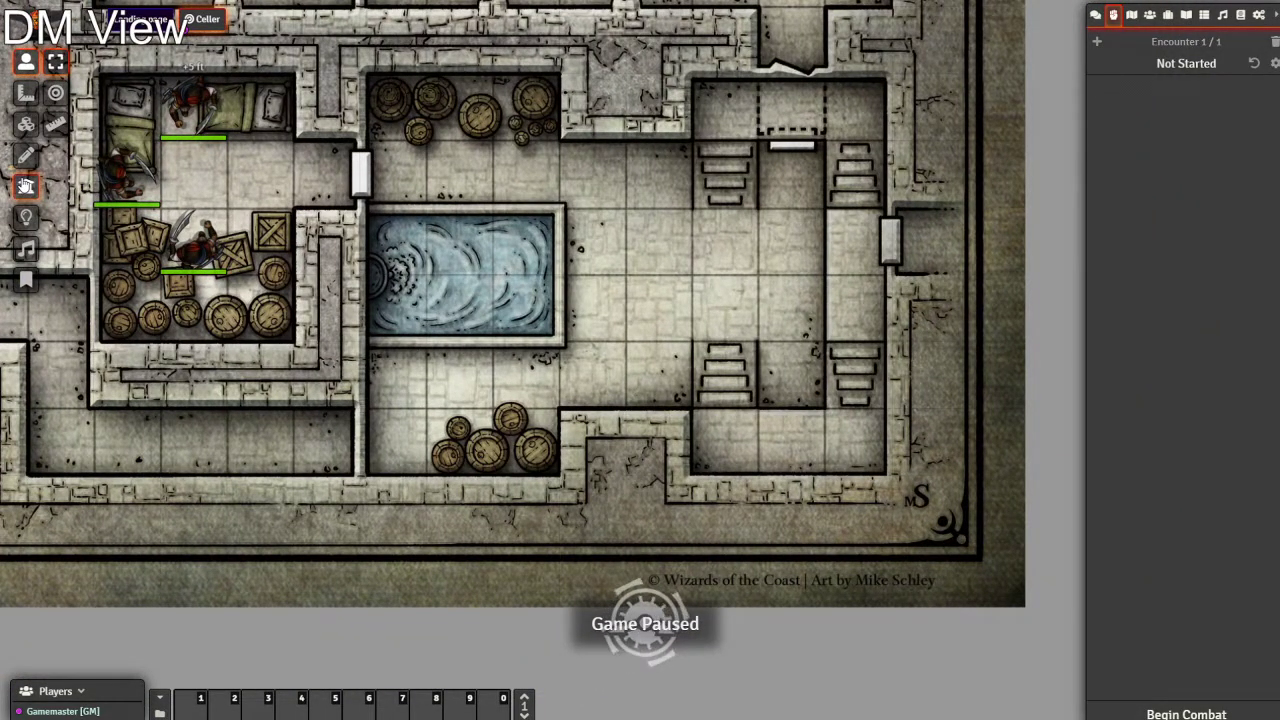
{"action": "left_click", "coordinate": [20, 187]}
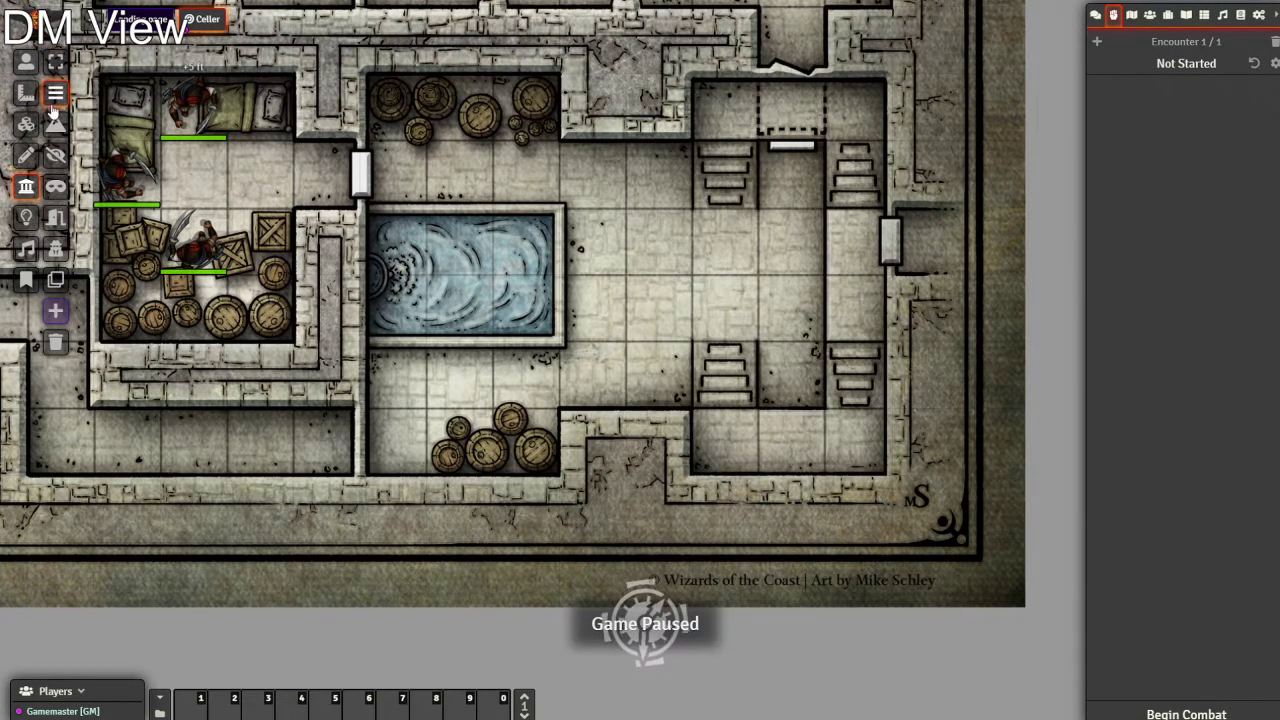
{"action": "left_click", "coordinate": [56, 217]}
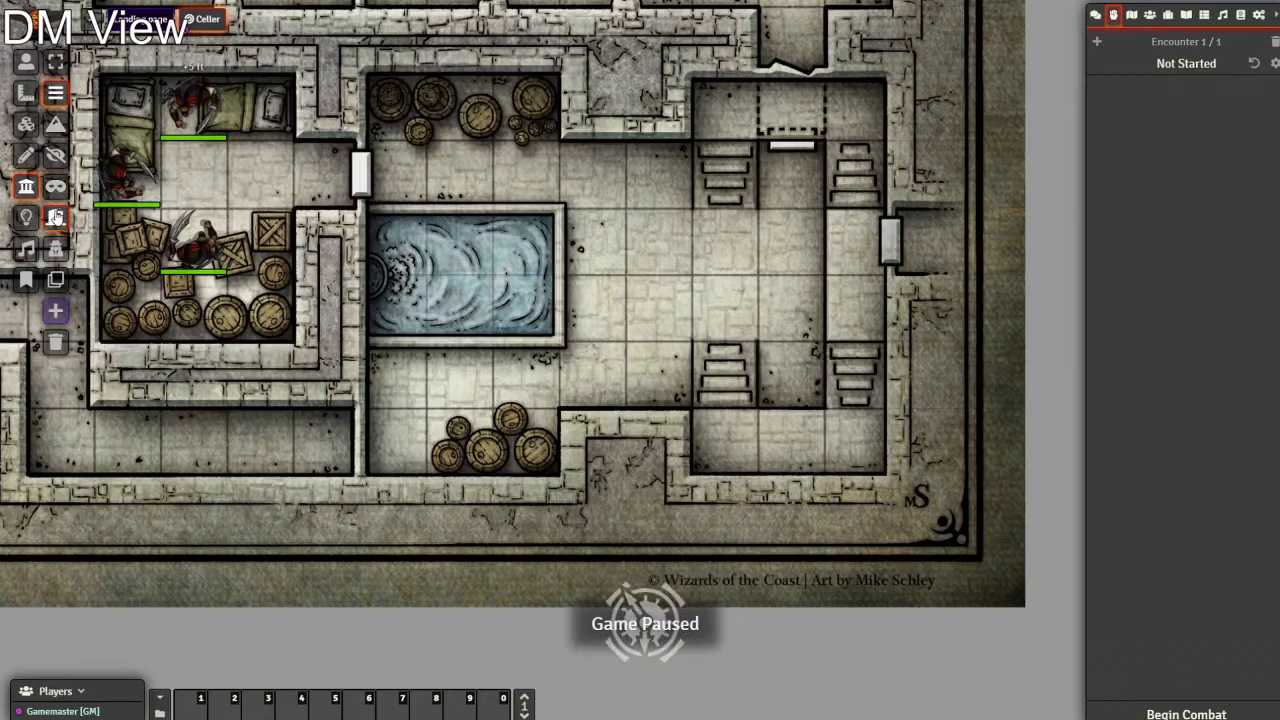
{"action": "left_click", "coordinate": [55, 250]}
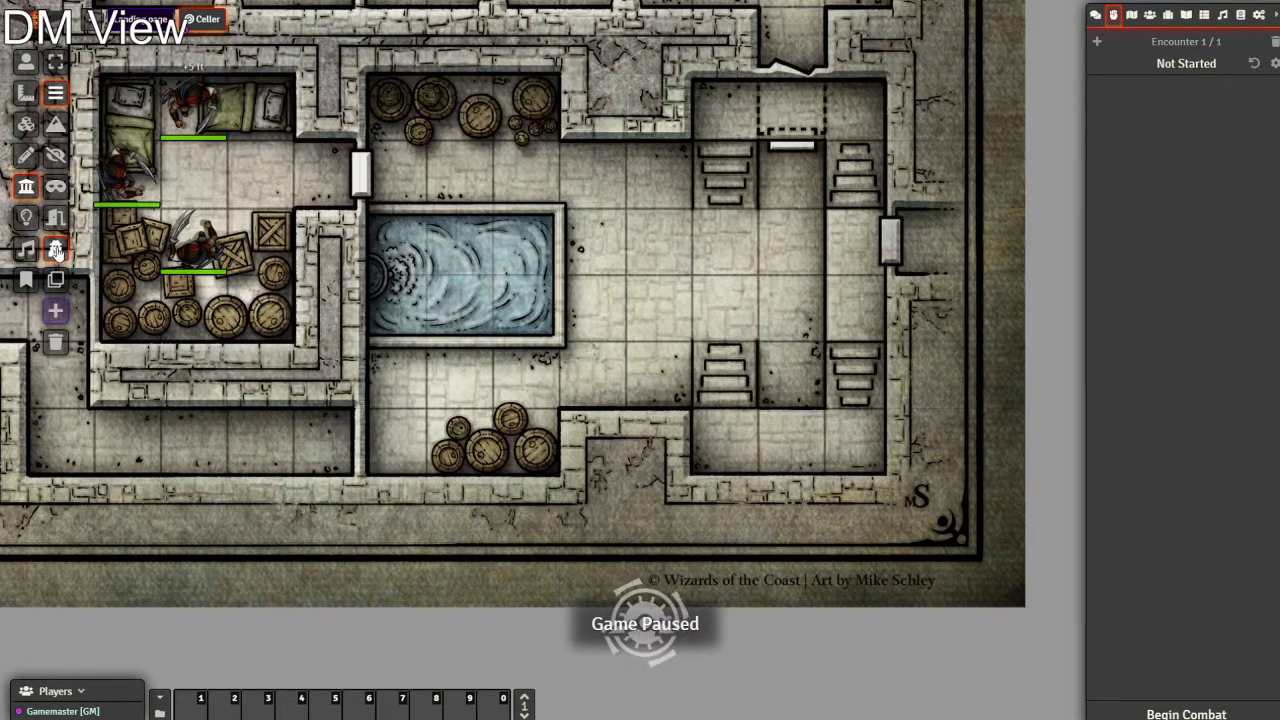
Try drawing a freehand wall along the ledge below the rubble block north of the pool room, and undo it
{"action": "left_click_drag", "start_coordinate": [518, 222], "coordinate": [390, 400]}
{"action": "left_click_drag", "start_coordinate": [576, 299], "coordinate": [450, 287]}
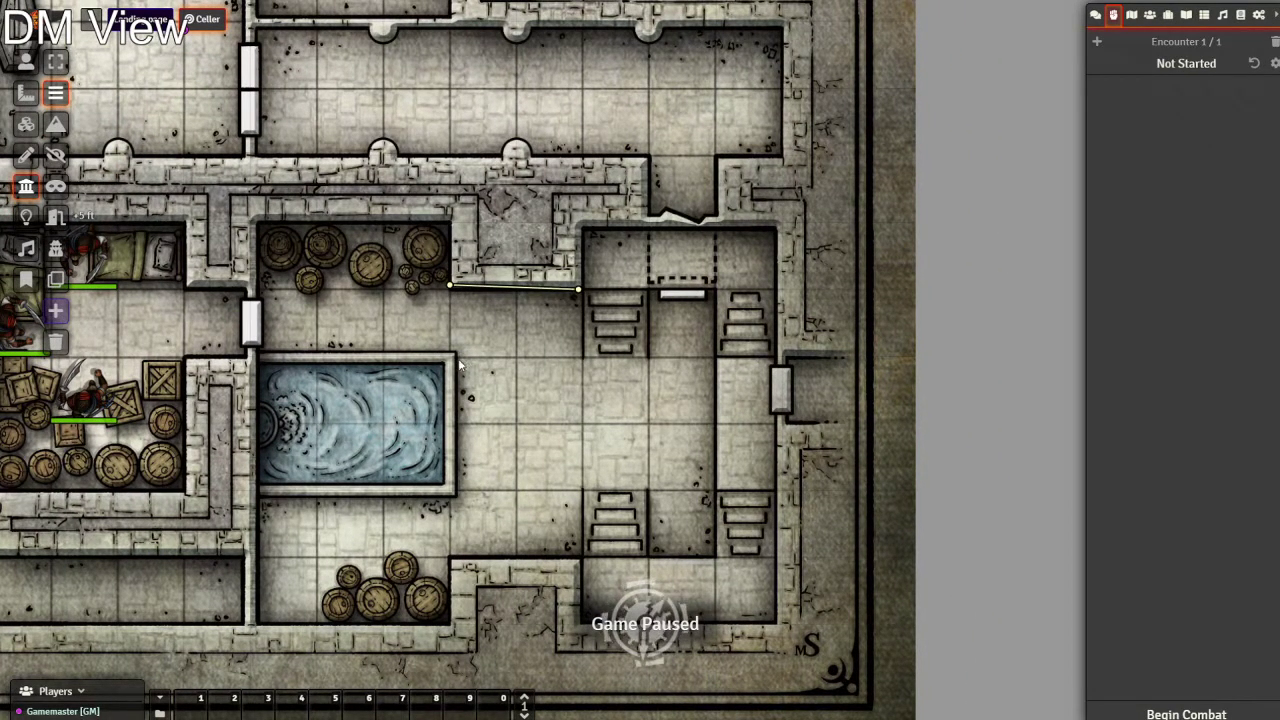
{"action": "key", "text": "ctrl+z"}
Turn on wall snapping and draw walls along the ledge below the rubble block and around the barrel alcove north of the pool
{"action": "left_click", "coordinate": [55, 312]}
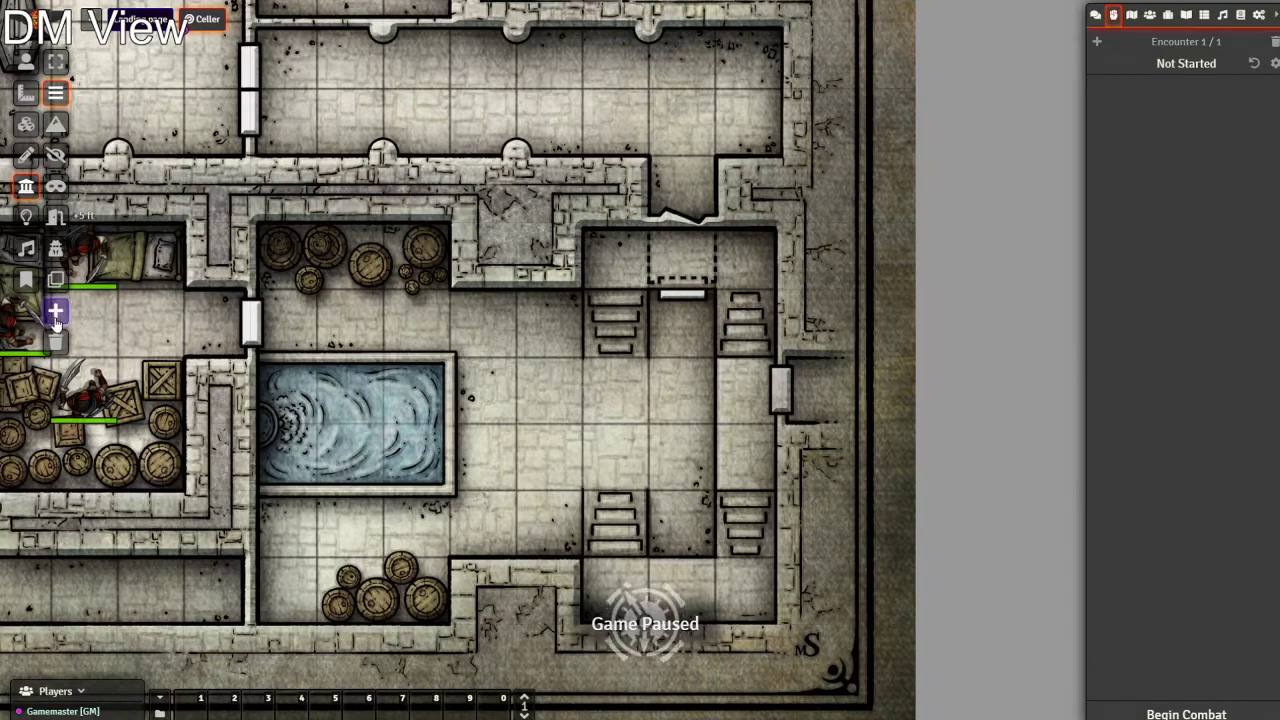
{"action": "left_click_drag", "start_coordinate": [574, 298], "coordinate": [450, 289]}
{"action": "left_click_drag", "start_coordinate": [522, 339], "coordinate": [686, 360]}
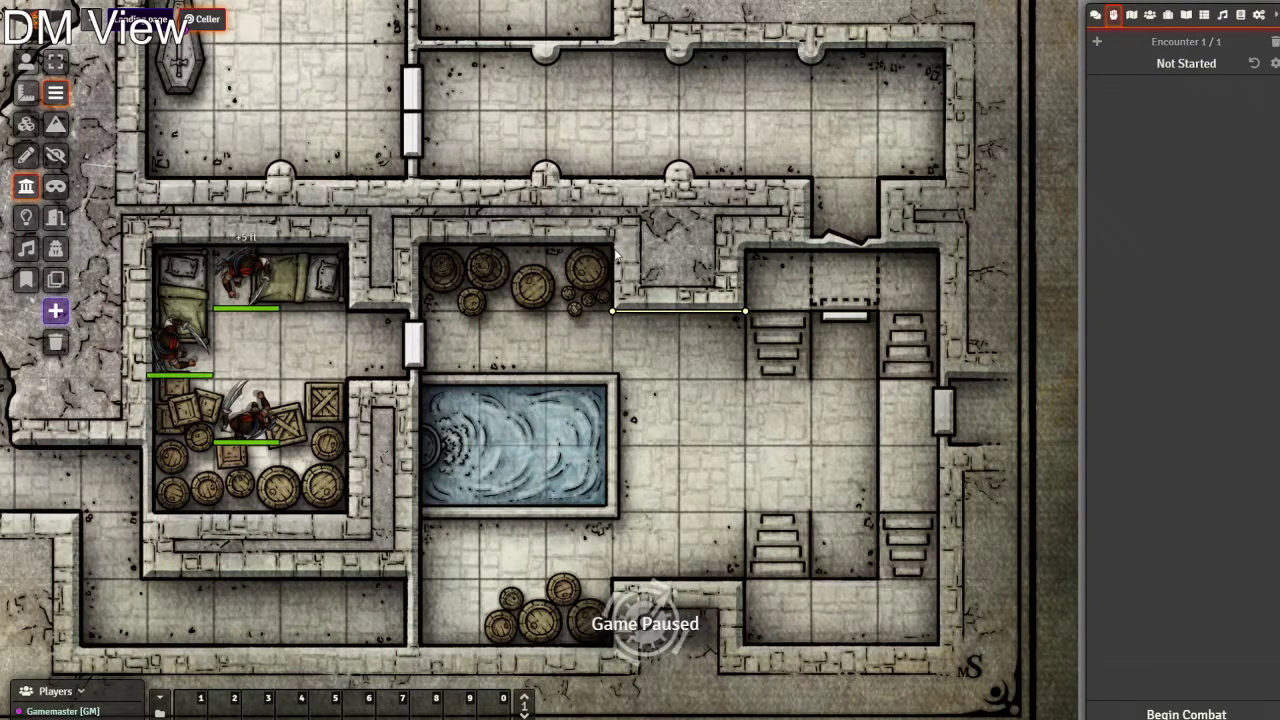
{"action": "mouse_move", "coordinate": [612, 310]}
{"action": "left_mouse_down"}
{"action": "mouse_move", "coordinate": [614, 242]}
{"action": "mouse_move", "coordinate": [412, 243]}
{"action": "mouse_move", "coordinate": [412, 311]}
{"action": "left_mouse_up"}
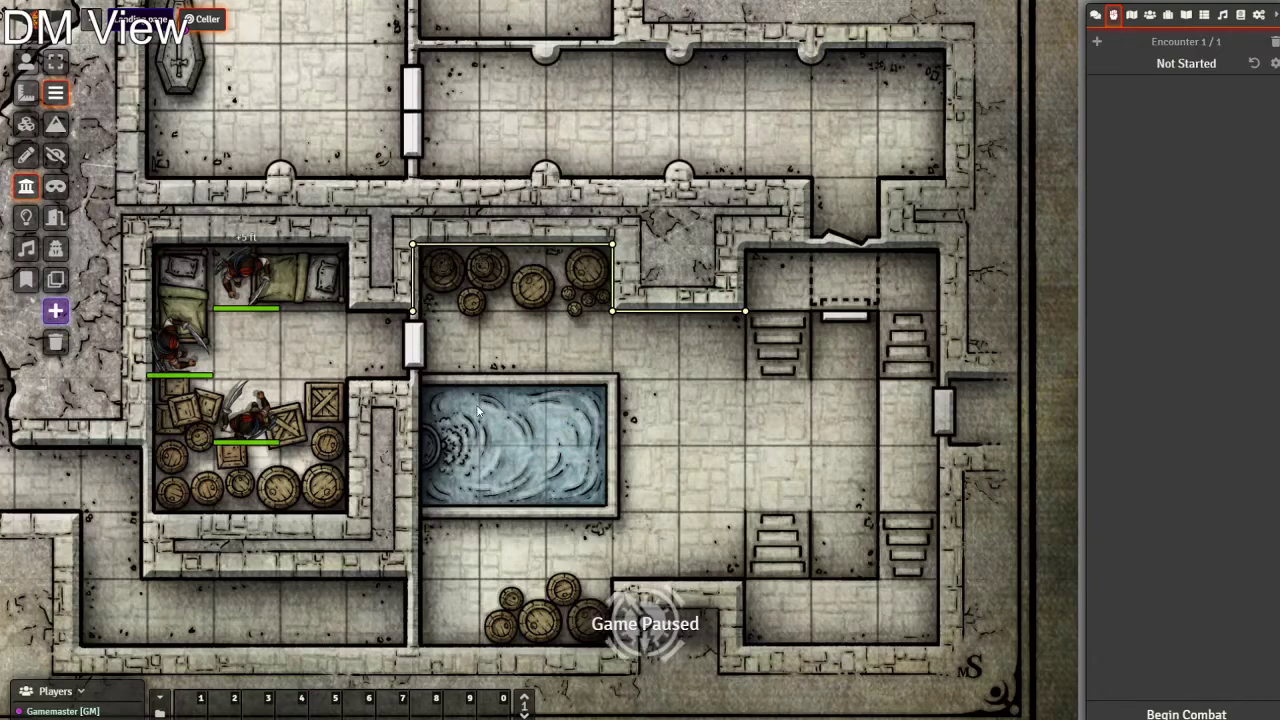
Draw chained walls from below the pool room's west door along the south side and up to the east doorway passage
{"action": "scroll", "coordinate": [478, 410], "scroll_direction": "down", "scroll_amount": 3}
{"action": "mouse_move", "coordinate": [415, 263]}
{"action": "left_mouse_down"}
{"action": "mouse_move", "coordinate": [415, 530]}
{"action": "mouse_move", "coordinate": [614, 530]}
{"action": "left_mouse_up"}
{"action": "left_click_drag", "start_coordinate": [614, 530], "coordinate": [614, 465]}
{"action": "mouse_move", "coordinate": [614, 465]}
{"action": "left_mouse_down"}
{"action": "mouse_move", "coordinate": [737, 470]}
{"action": "mouse_move", "coordinate": [747, 520]}
{"action": "mouse_move", "coordinate": [946, 530]}
{"action": "mouse_move", "coordinate": [933, 345]}
{"action": "mouse_move", "coordinate": [1015, 340]}
{"action": "left_mouse_up"}
Draw the remaining walls from the east passage around the room's northeast corner to the ledge, leaving the north doorway open
{"action": "mouse_move", "coordinate": [1012, 282]}
{"action": "left_mouse_down"}
{"action": "mouse_move", "coordinate": [946, 266]}
{"action": "mouse_move", "coordinate": [946, 138]}
{"action": "left_mouse_up"}
{"action": "left_click", "coordinate": [945, 134], "text": "ctrl"}
{"action": "left_click", "coordinate": [881, 132]}
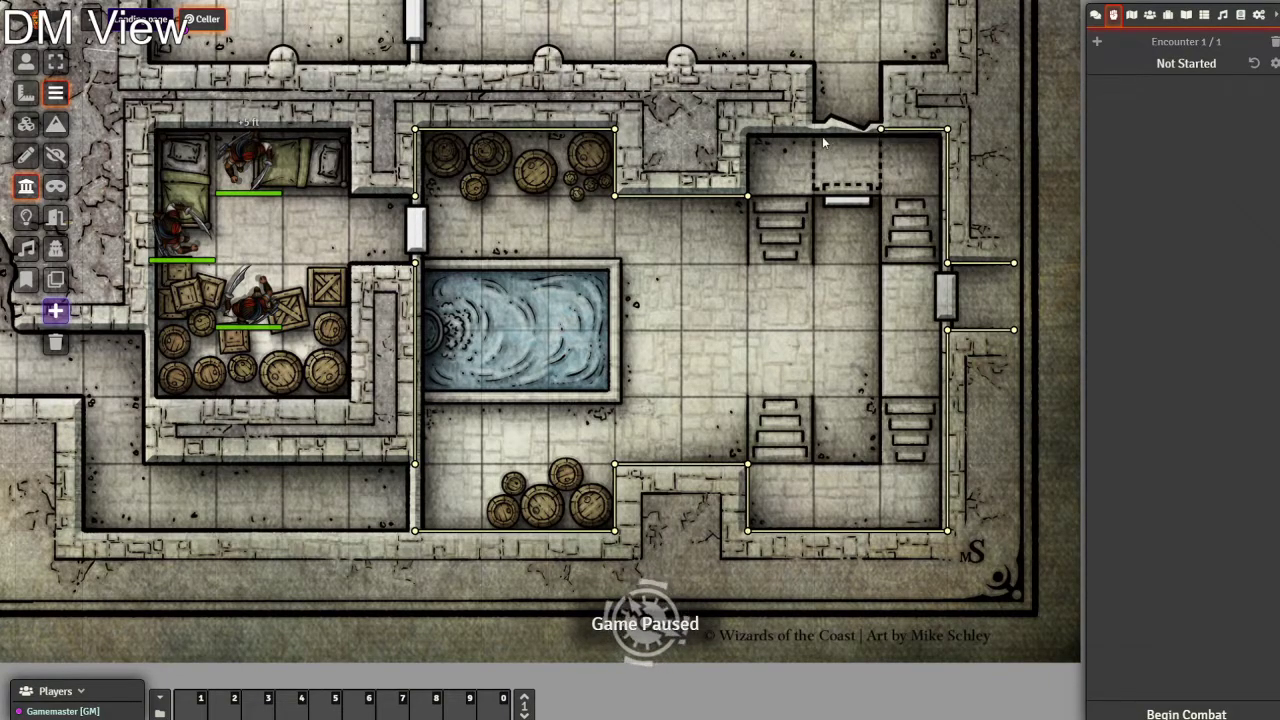
{"action": "left_click_drag", "start_coordinate": [781, 130], "coordinate": [741, 135]}
{"action": "left_click", "coordinate": [750, 194]}
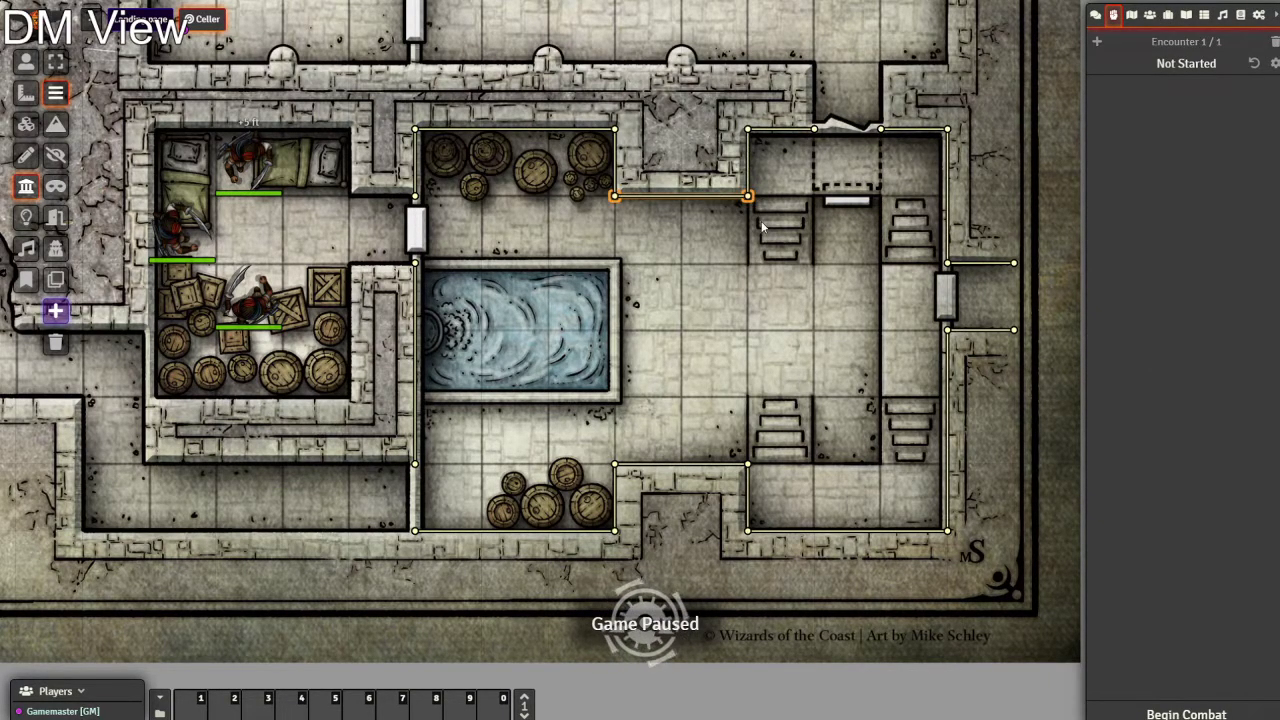
Place the Akra (Dragonborn Cleric) token from the Players folder on the floor east of the pool
{"action": "left_click_drag", "start_coordinate": [617, 287], "coordinate": [557, 335]}
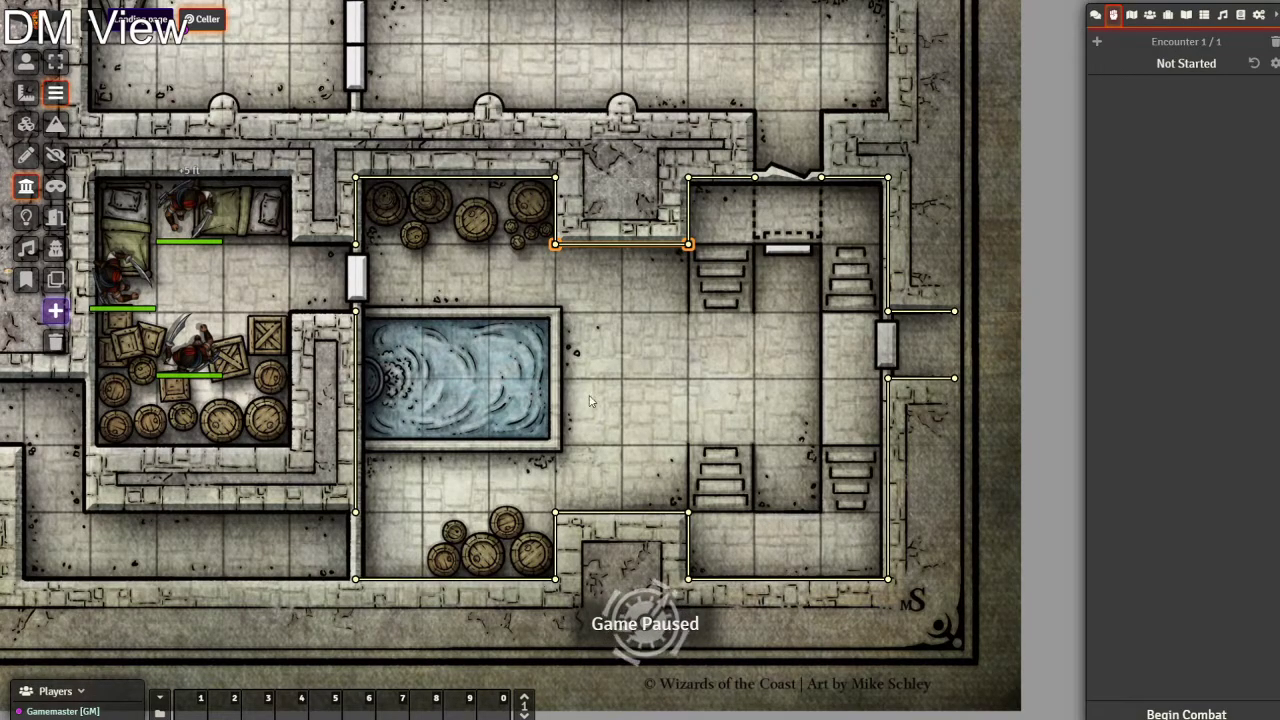
{"action": "scroll", "coordinate": [592, 400], "scroll_direction": "right", "scroll_amount": 2}
{"action": "scroll", "coordinate": [592, 400], "scroll_direction": "down", "scroll_amount": 1}
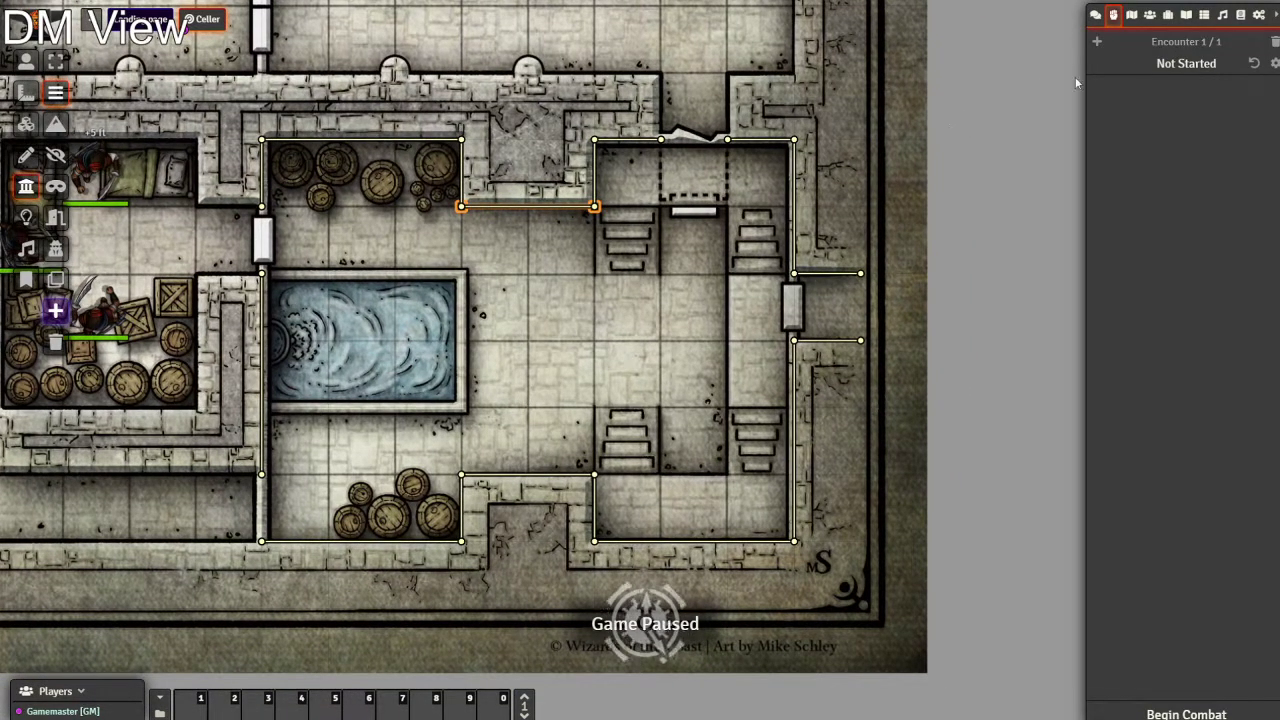
{"action": "left_click", "coordinate": [1149, 15]}
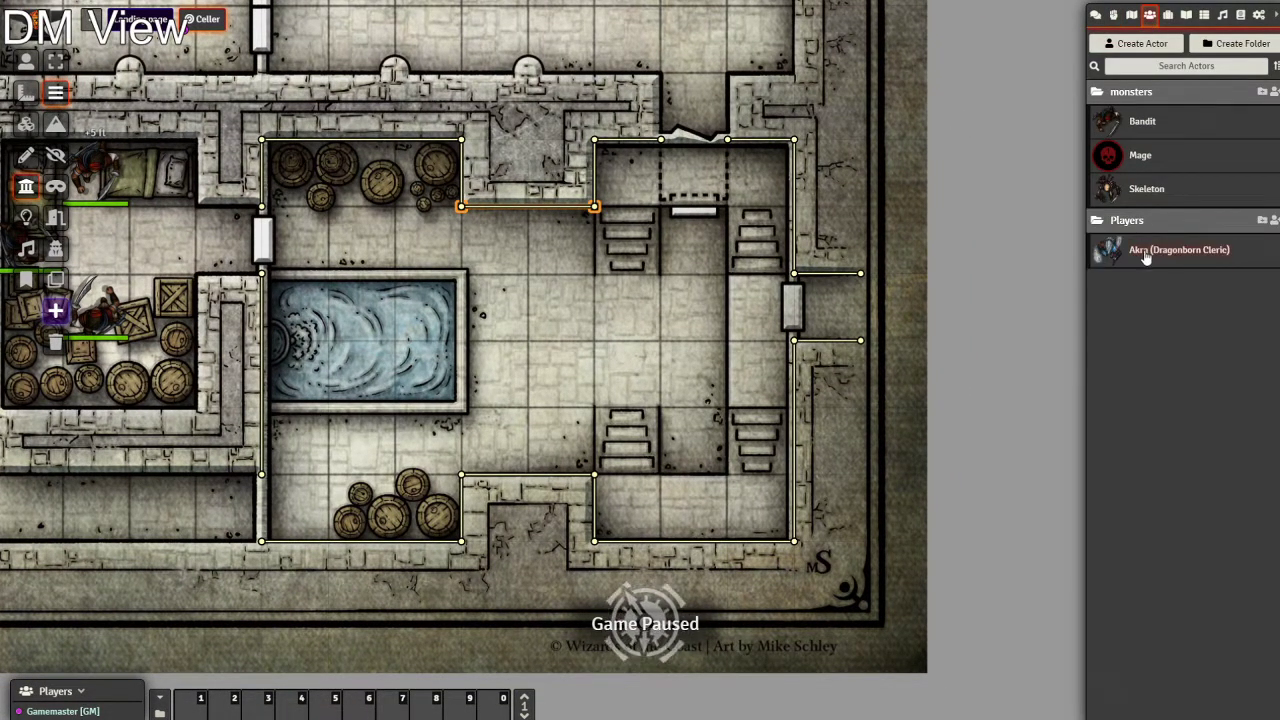
{"action": "left_click_drag", "start_coordinate": [591, 313], "coordinate": [562, 310]}
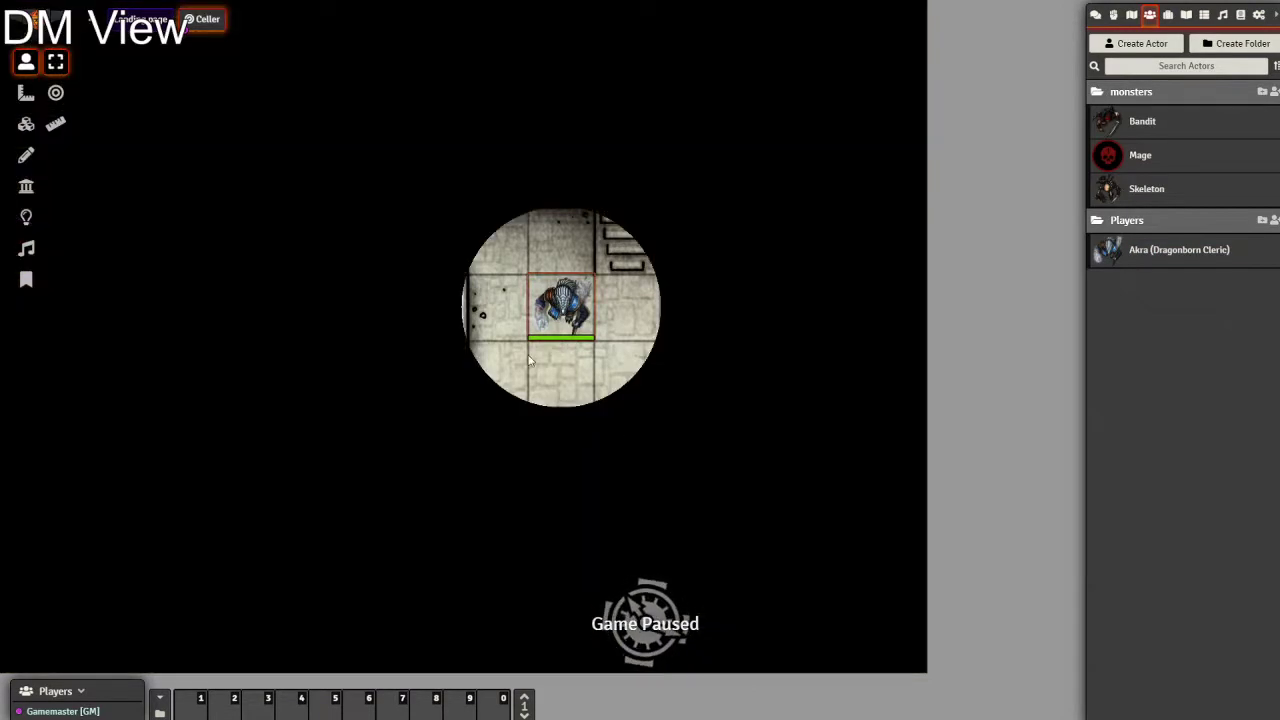
Set the Akra token's dim vision distance to 602 in its token configuration and update the token
{"action": "left_click_drag", "start_coordinate": [528, 356], "coordinate": [600, 332]}
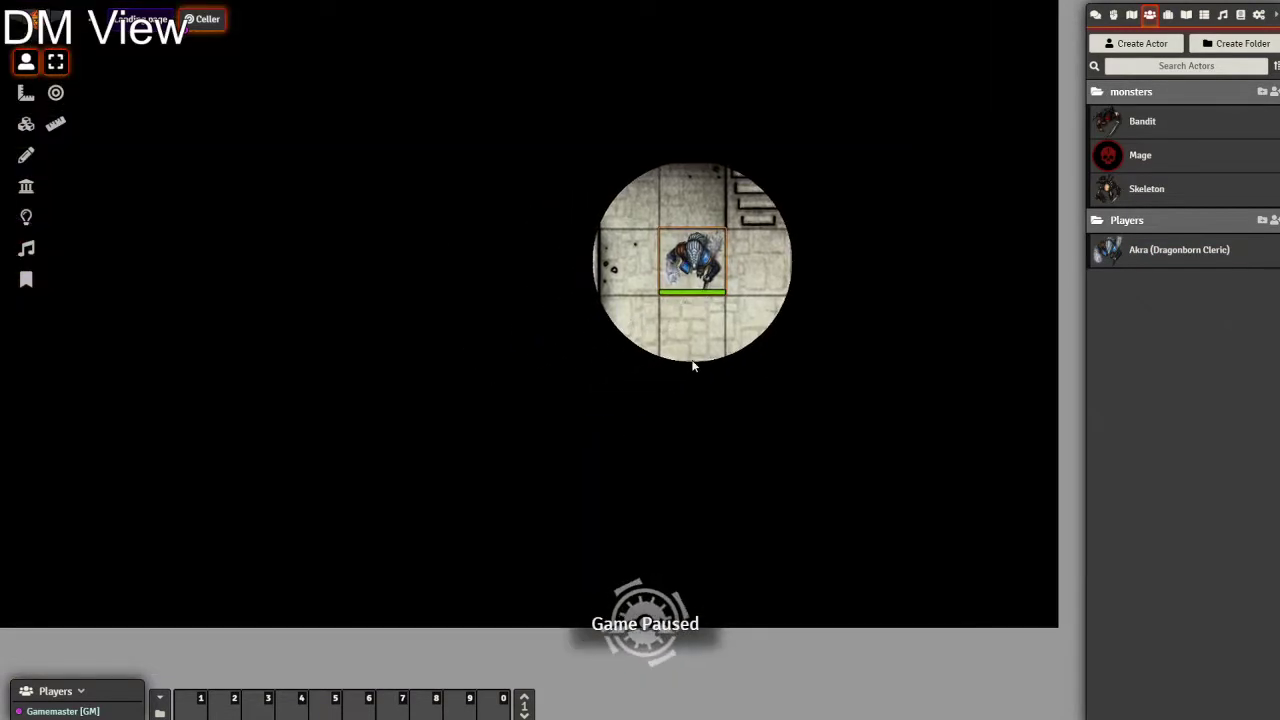
{"action": "right_click", "coordinate": [688, 272]}
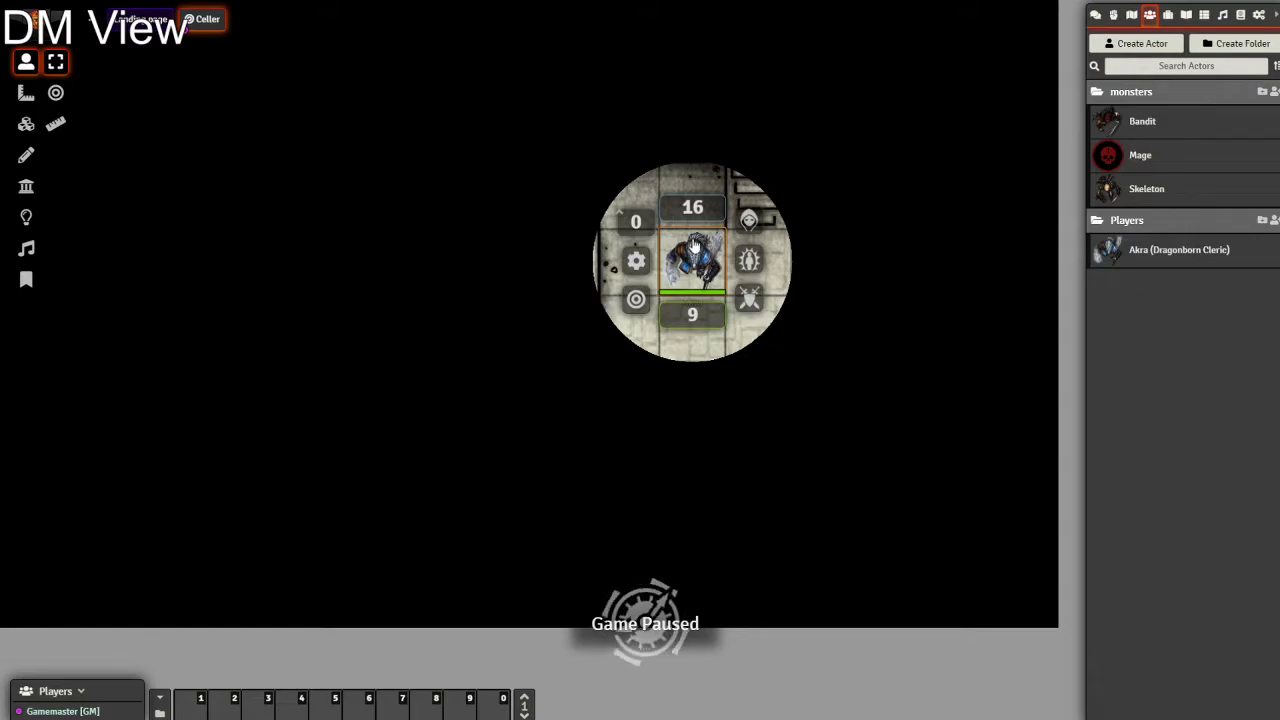
{"action": "left_click", "coordinate": [638, 266]}
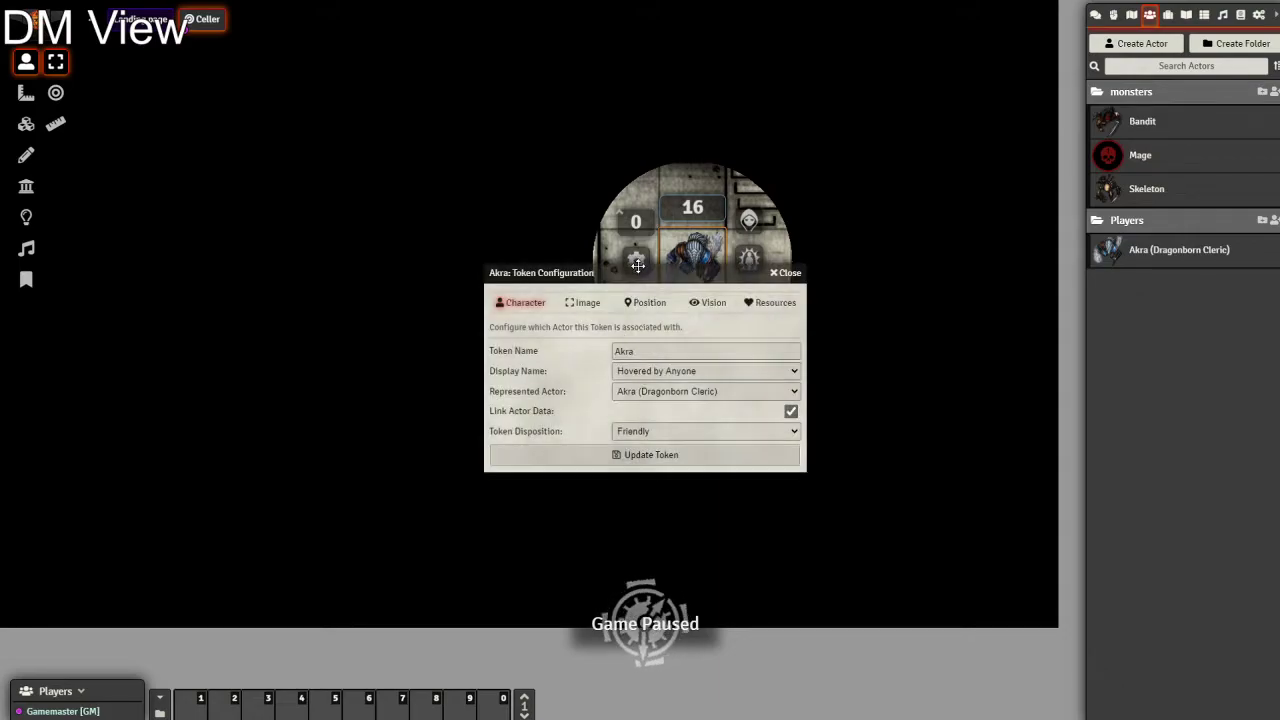
{"action": "left_click_drag", "start_coordinate": [570, 268], "coordinate": [400, 243]}
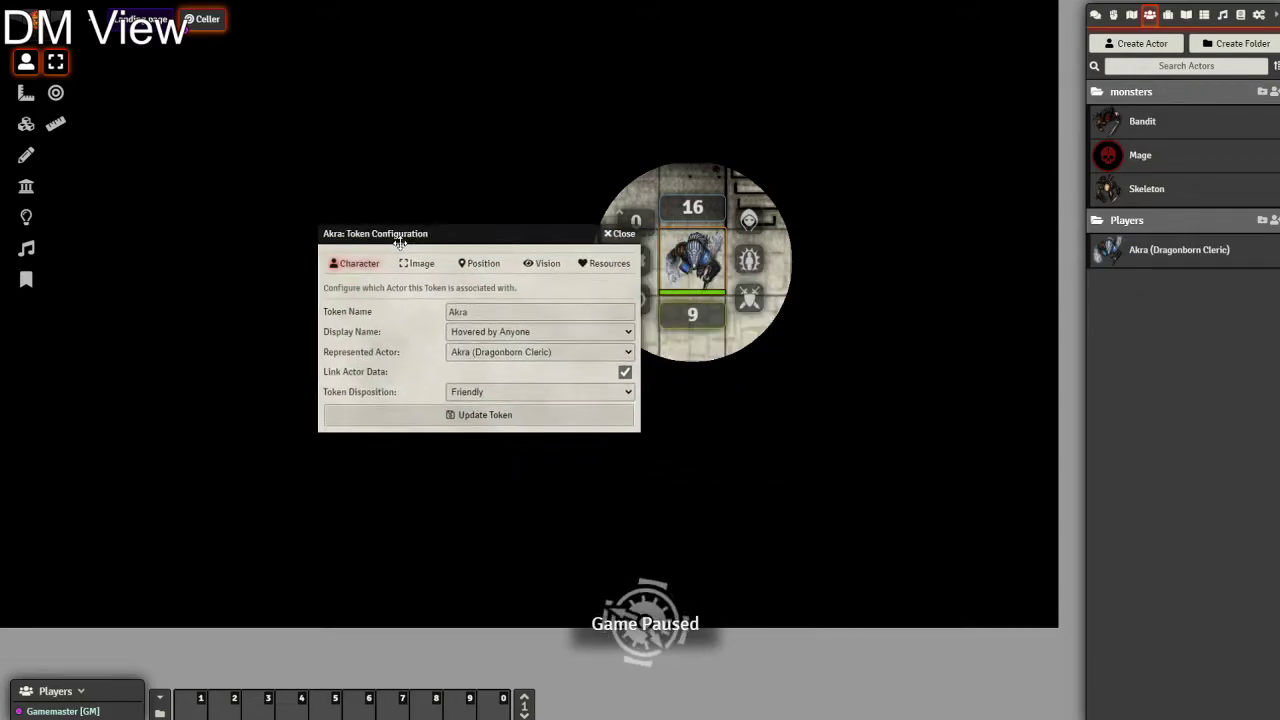
{"action": "left_click", "coordinate": [540, 264]}
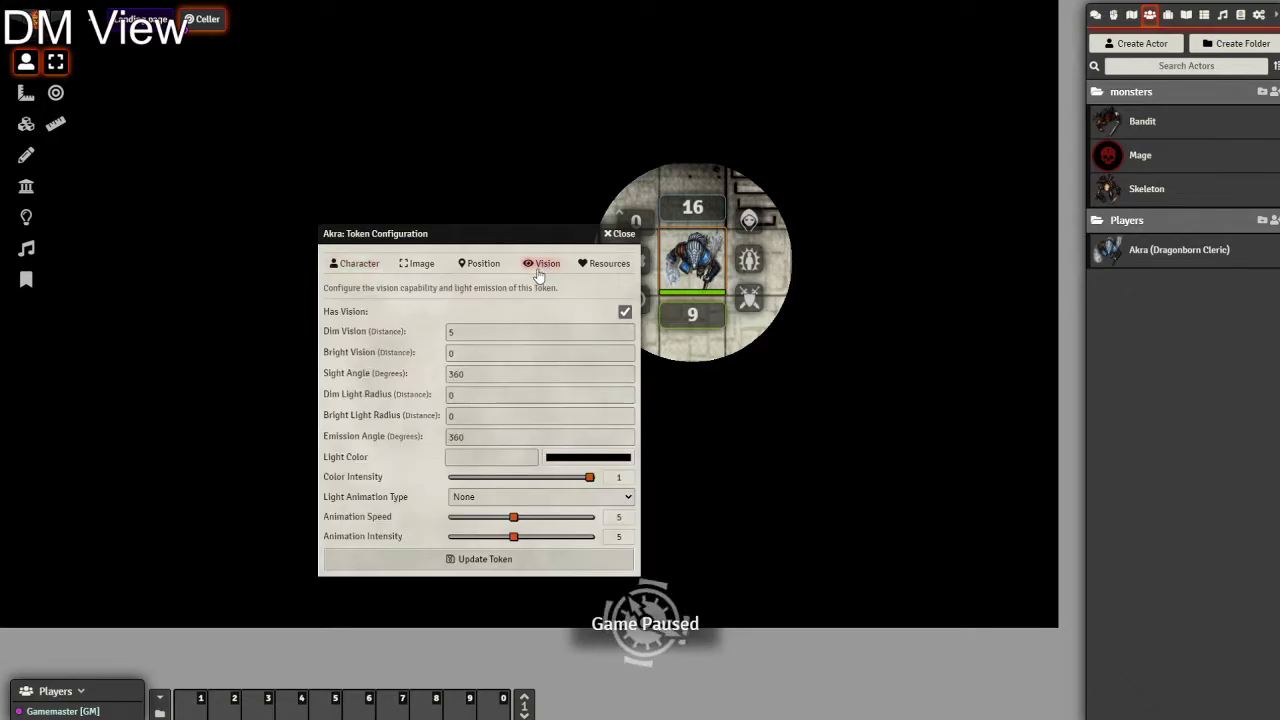
{"action": "left_click", "coordinate": [466, 331]}
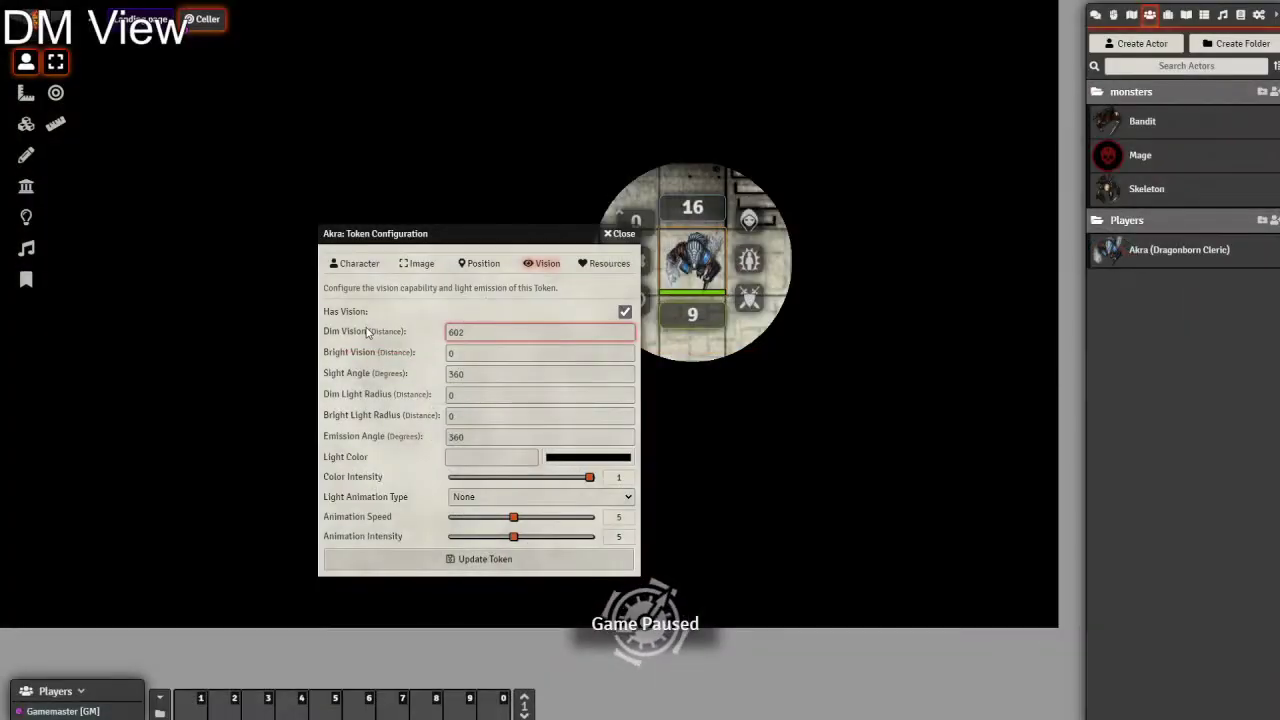
{"action": "left_click", "coordinate": [436, 566]}
Select the Akra token and move it two squares south and back to check how the walls limit its vision
{"action": "left_click", "coordinate": [494, 352]}
{"action": "left_click_drag", "start_coordinate": [494, 352], "coordinate": [434, 238]}
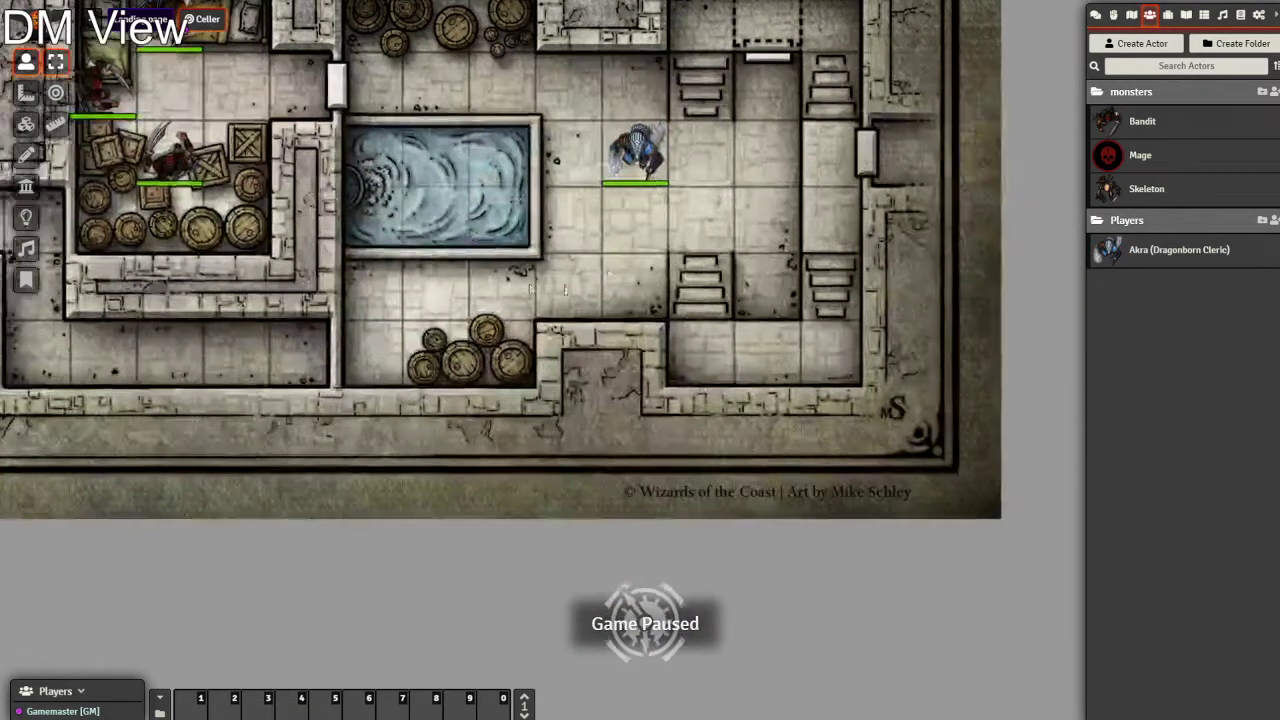
{"action": "left_click", "coordinate": [646, 141]}
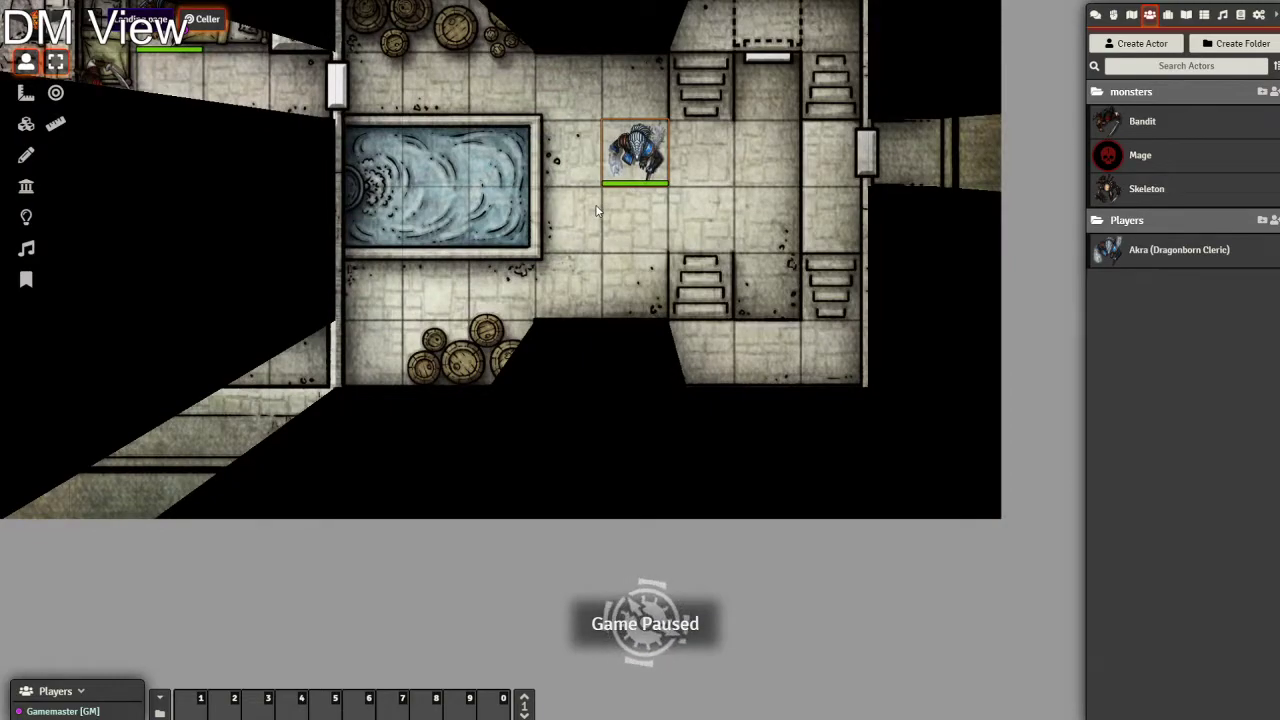
{"action": "key", "text": "Down"}
{"action": "key", "text": "Down"}
{"action": "key", "text": "Up"}
{"action": "key", "text": "Down"}
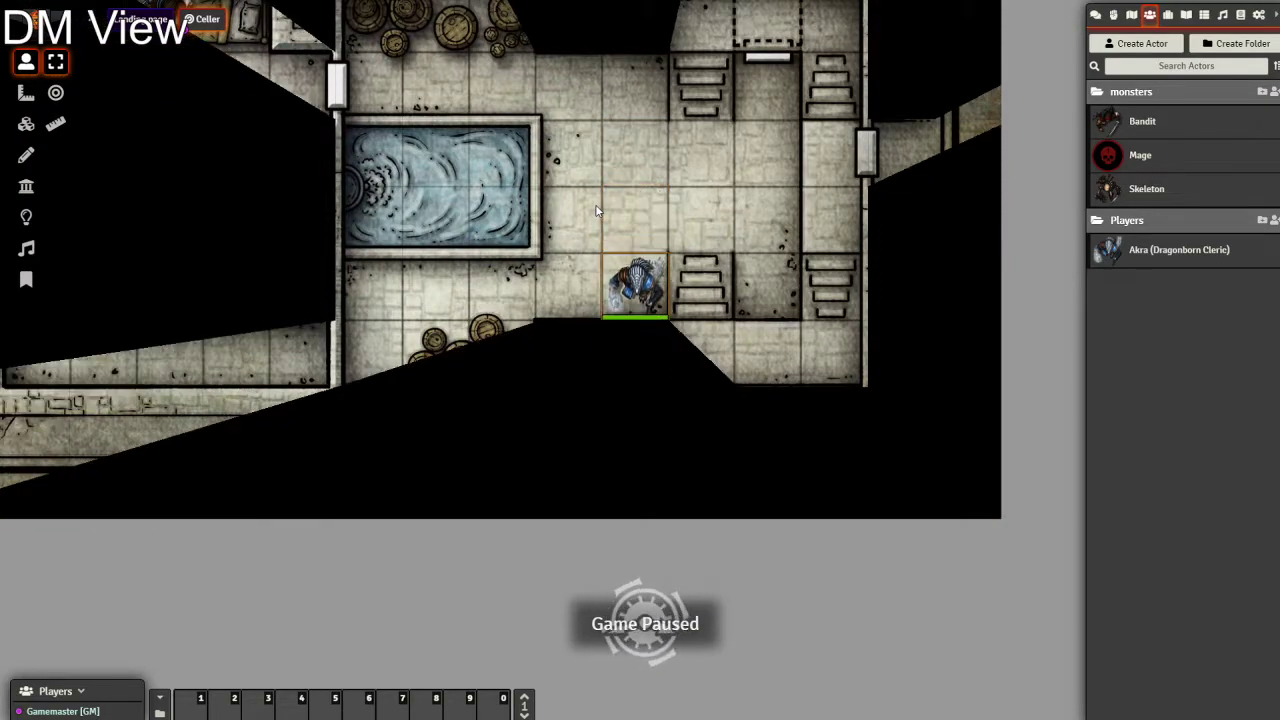
{"action": "key", "text": "Up"}
{"action": "key", "text": "Up"}
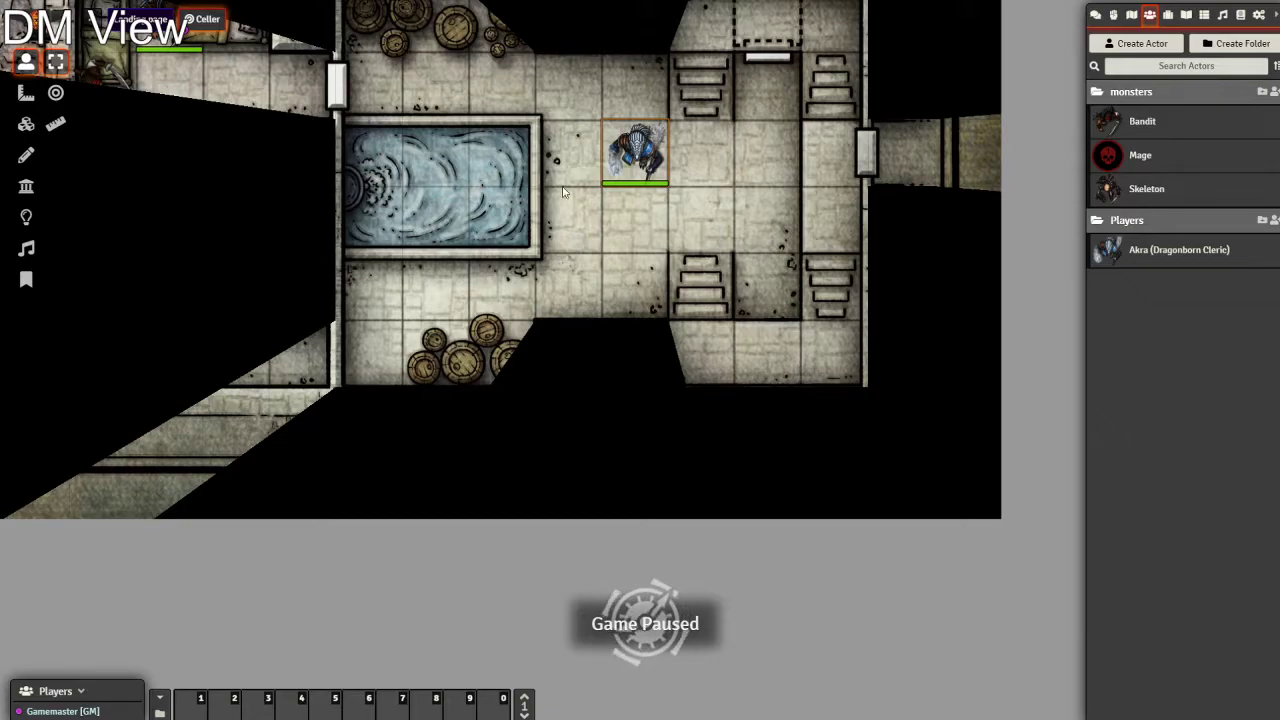
Draw door segments across the west, north and east doorway gaps of the pool room using the door wall type
{"action": "left_click_drag", "start_coordinate": [541, 211], "coordinate": [663, 346]}
{"action": "scroll", "coordinate": [603, 319], "scroll_direction": "down", "scroll_amount": 4}
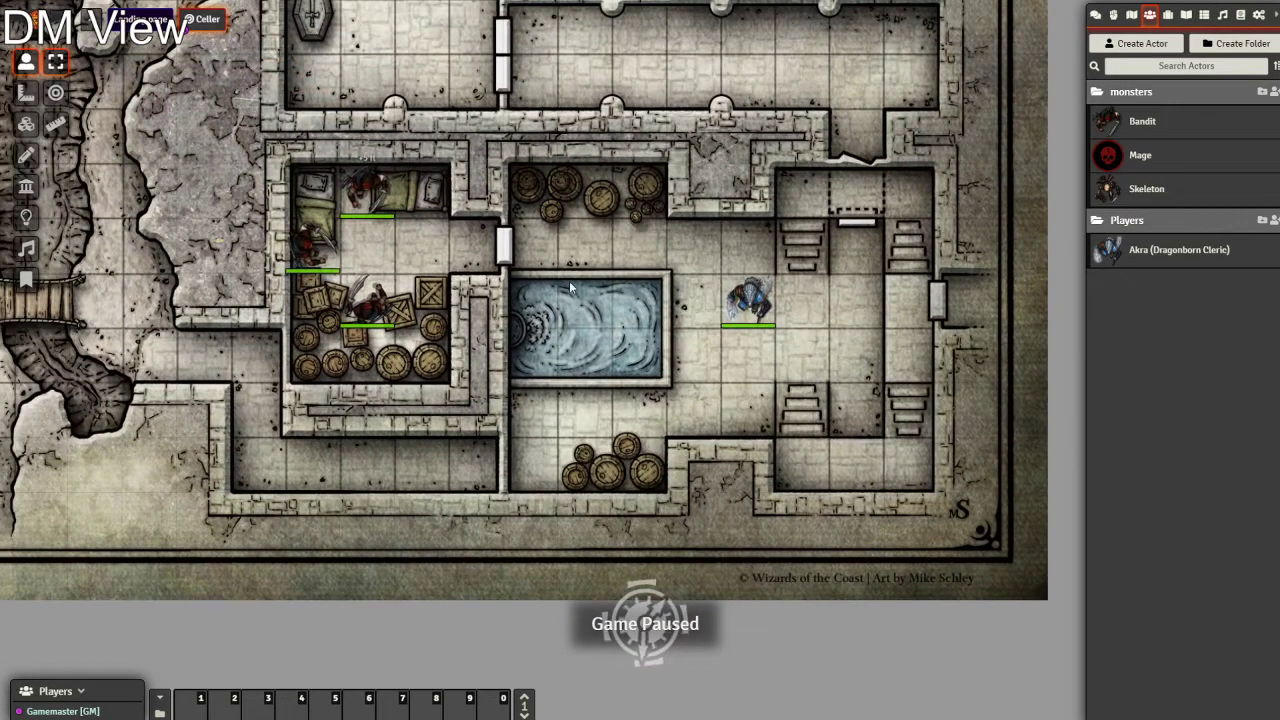
{"action": "scroll", "coordinate": [629, 285], "scroll_direction": "up", "scroll_amount": 5}
{"action": "left_click", "coordinate": [27, 187]}
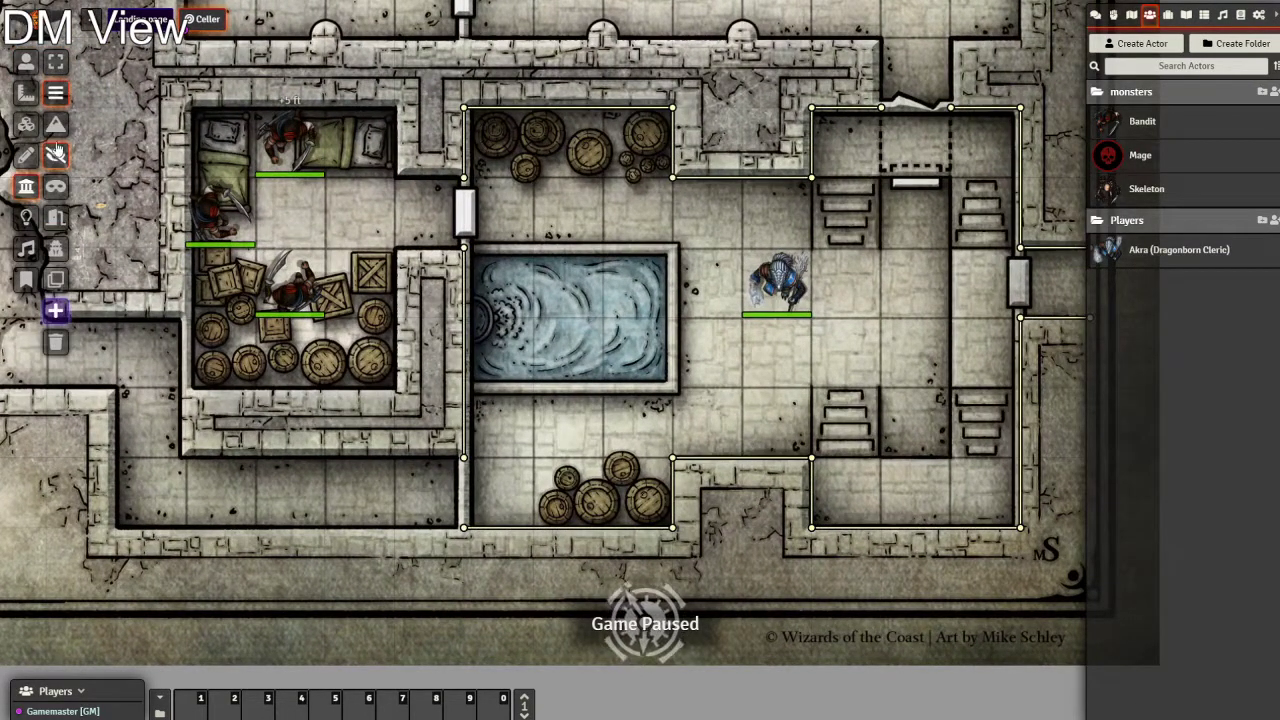
{"action": "left_click", "coordinate": [56, 220]}
{"action": "left_click_drag", "start_coordinate": [464, 178], "coordinate": [464, 247]}
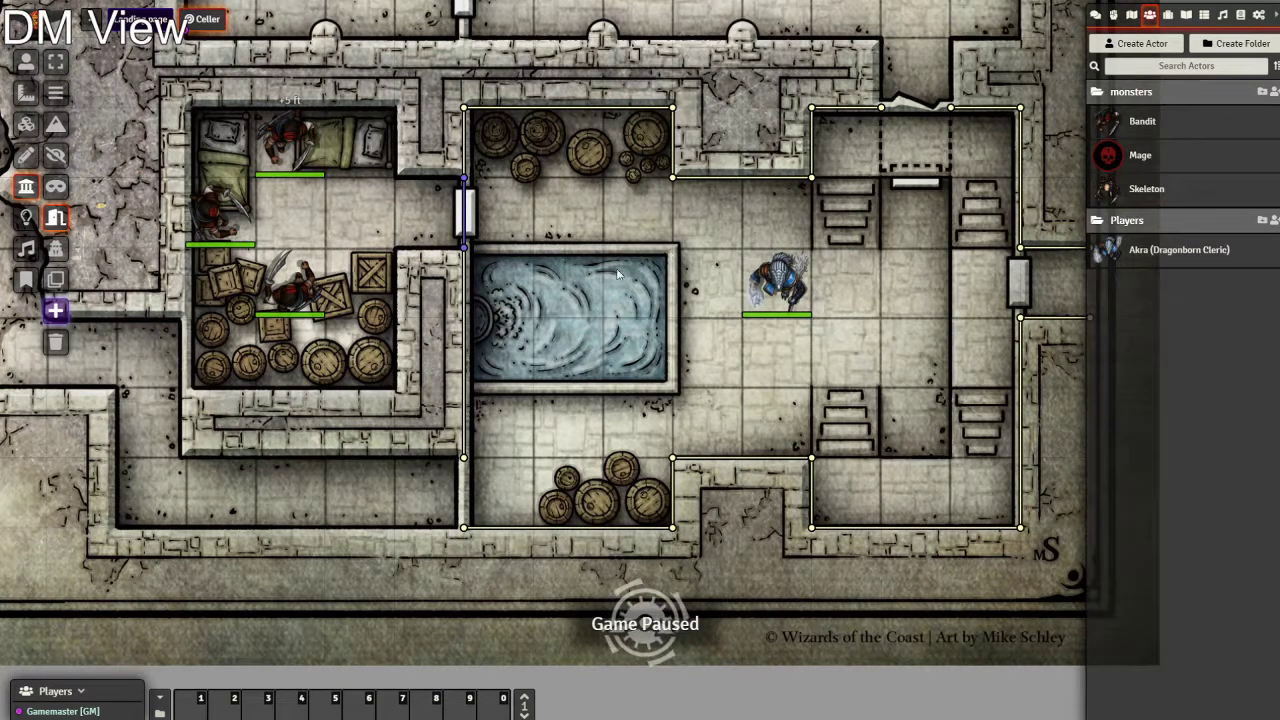
{"action": "left_click_drag", "start_coordinate": [620, 270], "coordinate": [476, 324]}
{"action": "left_click_drag", "start_coordinate": [740, 161], "coordinate": [807, 161]}
{"action": "left_click_drag", "start_coordinate": [876, 302], "coordinate": [877, 369]}
Return to the token controls and toggle the new door at the pool room's north doorway
{"action": "left_click_drag", "start_coordinate": [664, 452], "coordinate": [776, 364]}
{"action": "key", "text": "Right"}
{"action": "key", "text": "Up"}
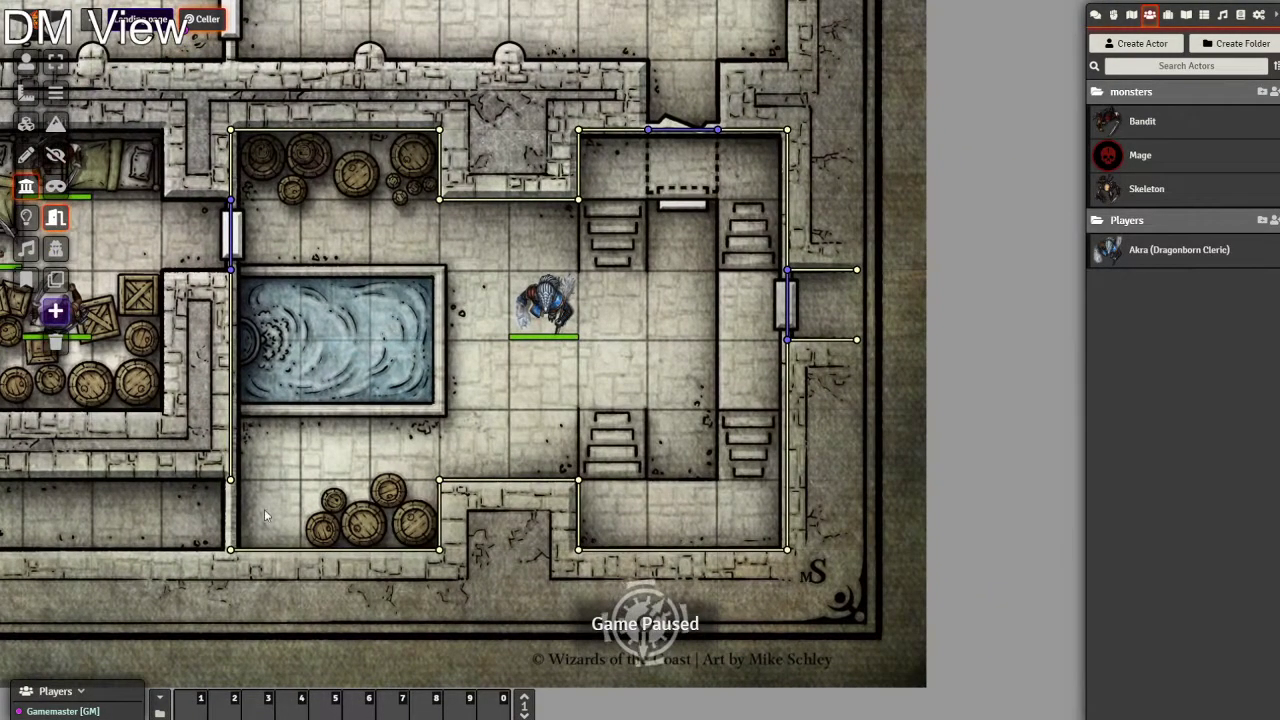
{"action": "left_click", "coordinate": [26, 62]}
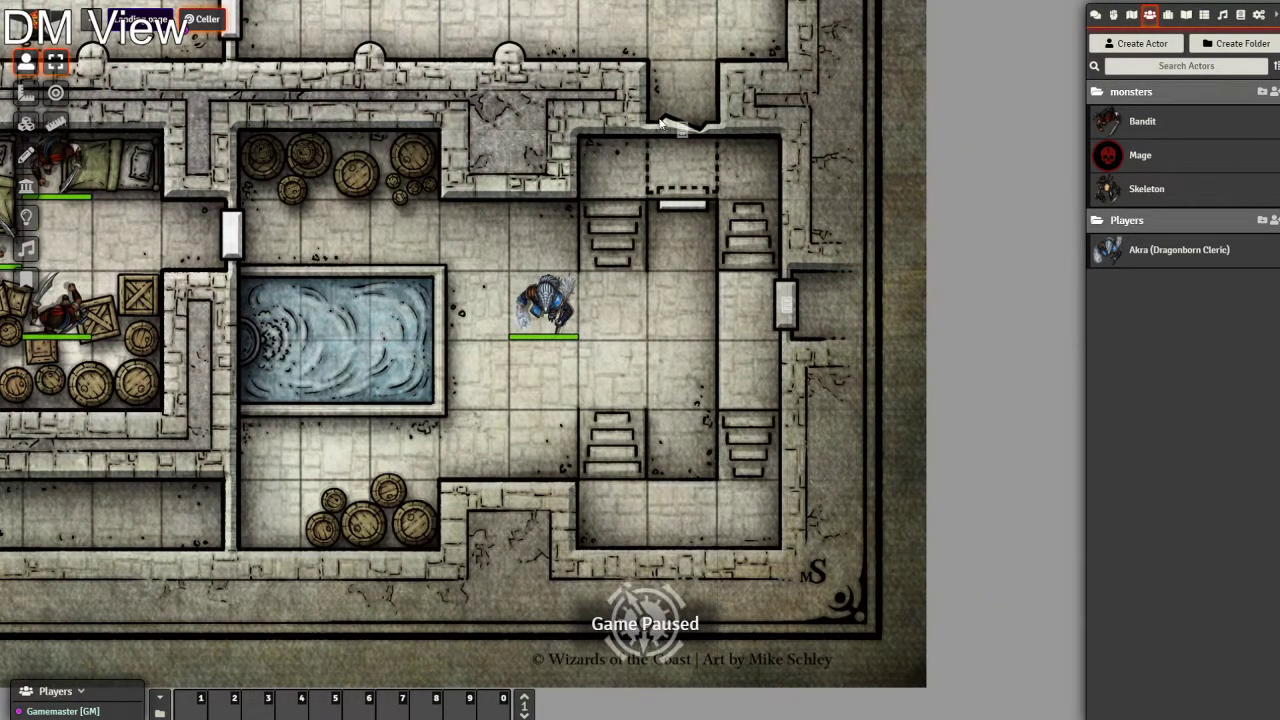
{"action": "scroll", "coordinate": [731, 151], "scroll_direction": "up", "scroll_amount": 7}
{"action": "key", "text": "Right"}
{"action": "key", "text": "Up"}
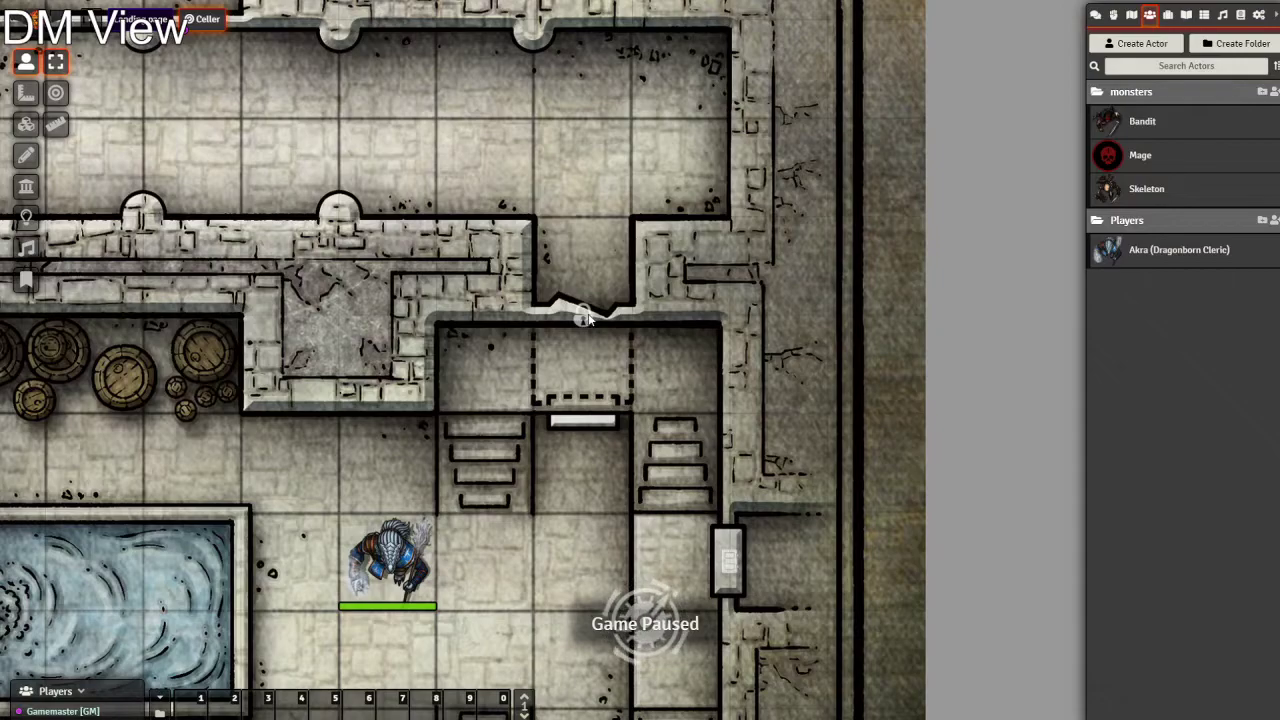
{"action": "key", "text": "Down"}
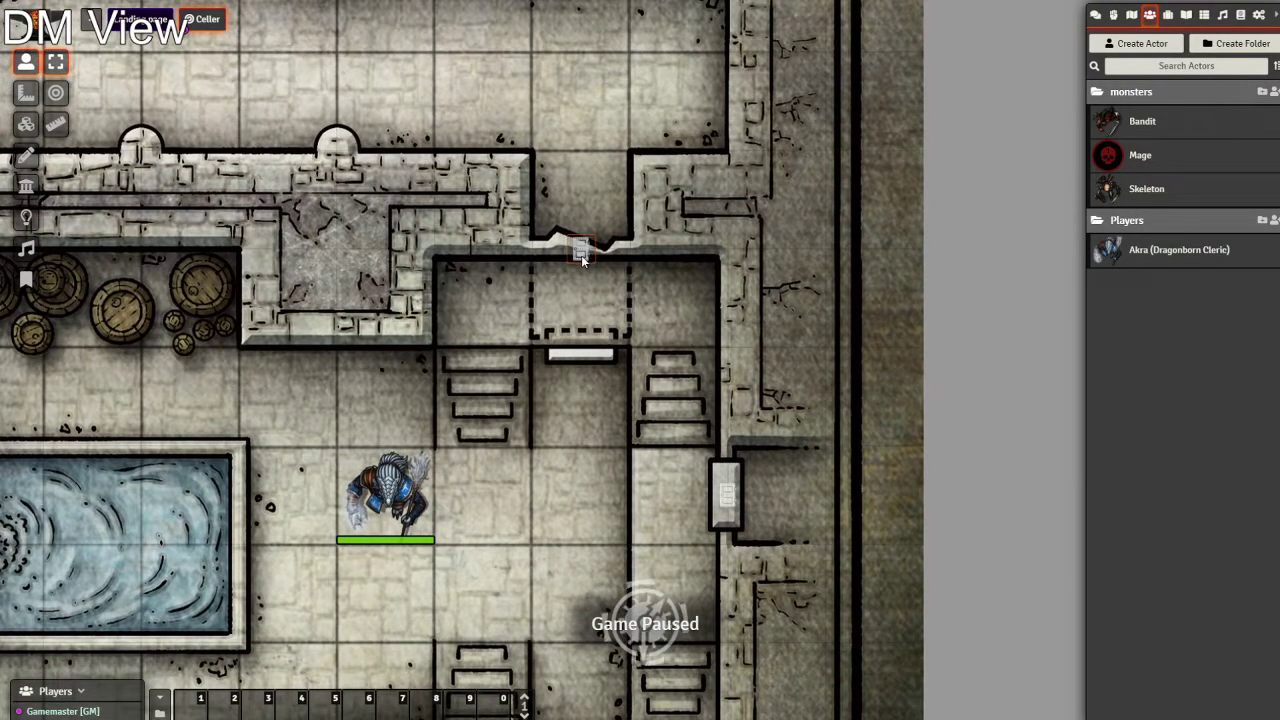
{"action": "left_click", "coordinate": [582, 253]}
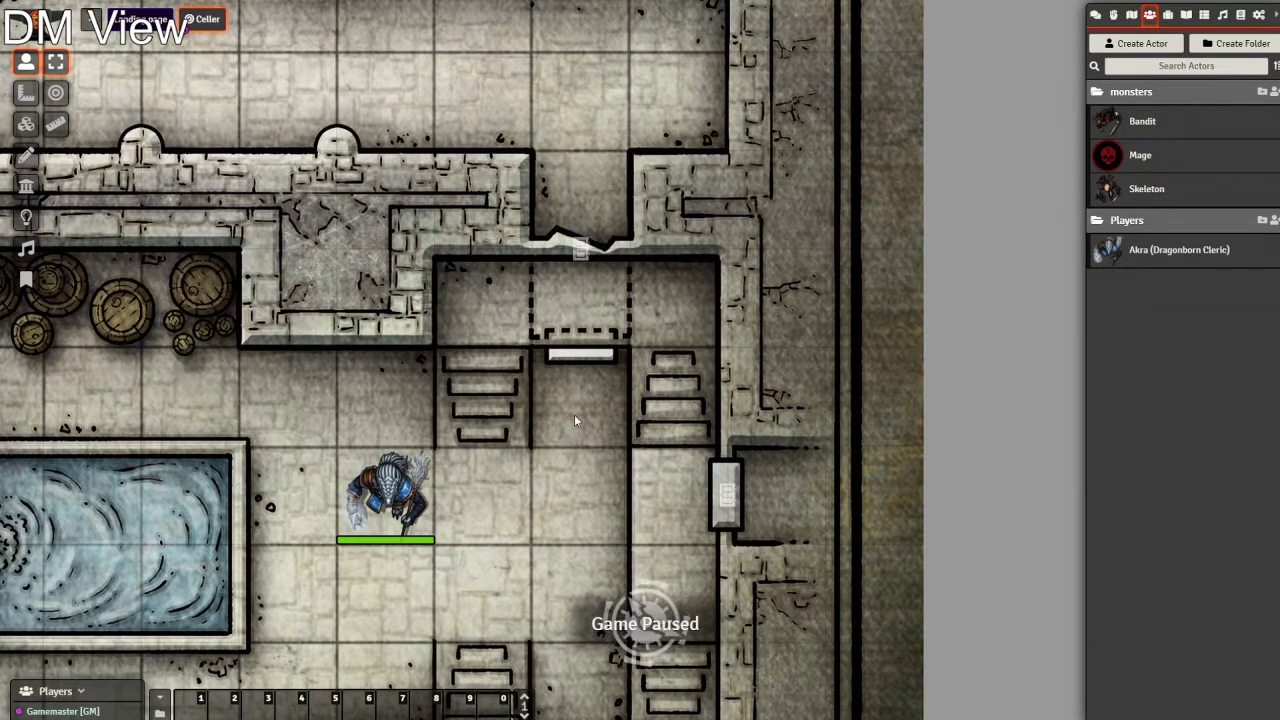
Select the Akra token and toggle the pool room's north door open and closed to check the token's vision
{"action": "left_click_drag", "start_coordinate": [574, 414], "coordinate": [643, 298]}
{"action": "scroll", "coordinate": [643, 298], "scroll_direction": "down", "scroll_amount": 2}
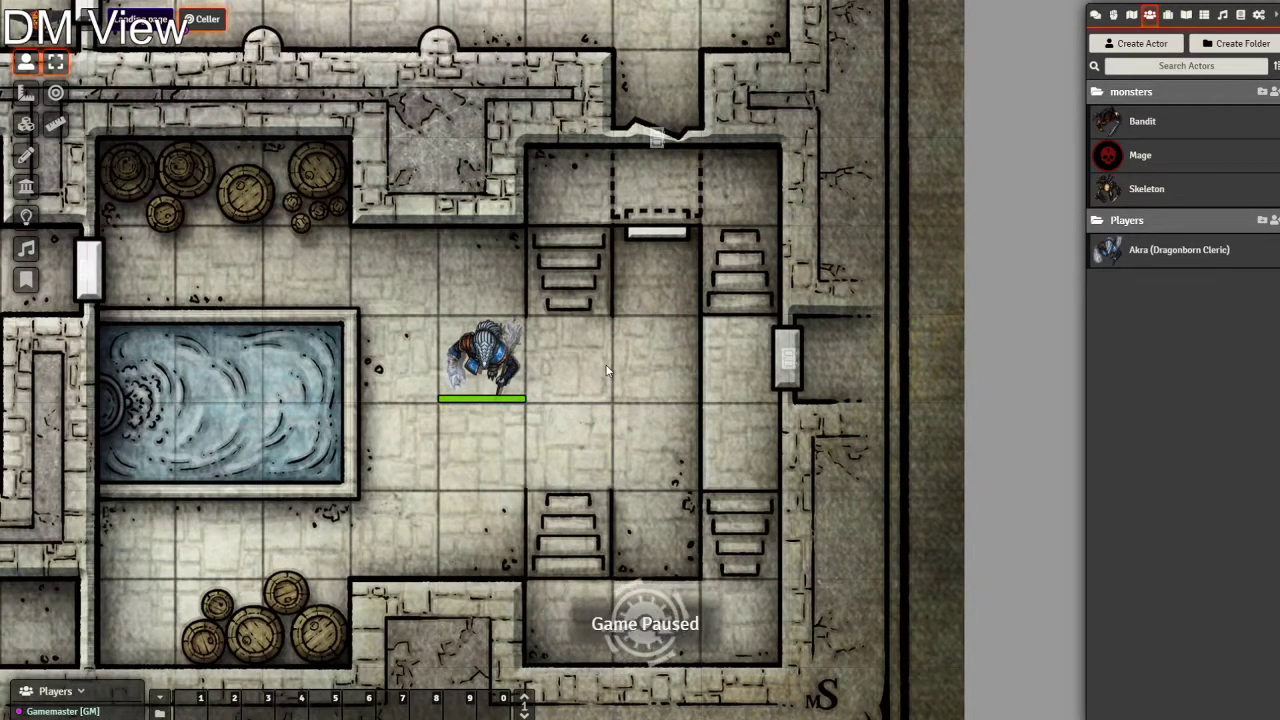
{"action": "key", "text": "Down"}
{"action": "key", "text": "Left"}
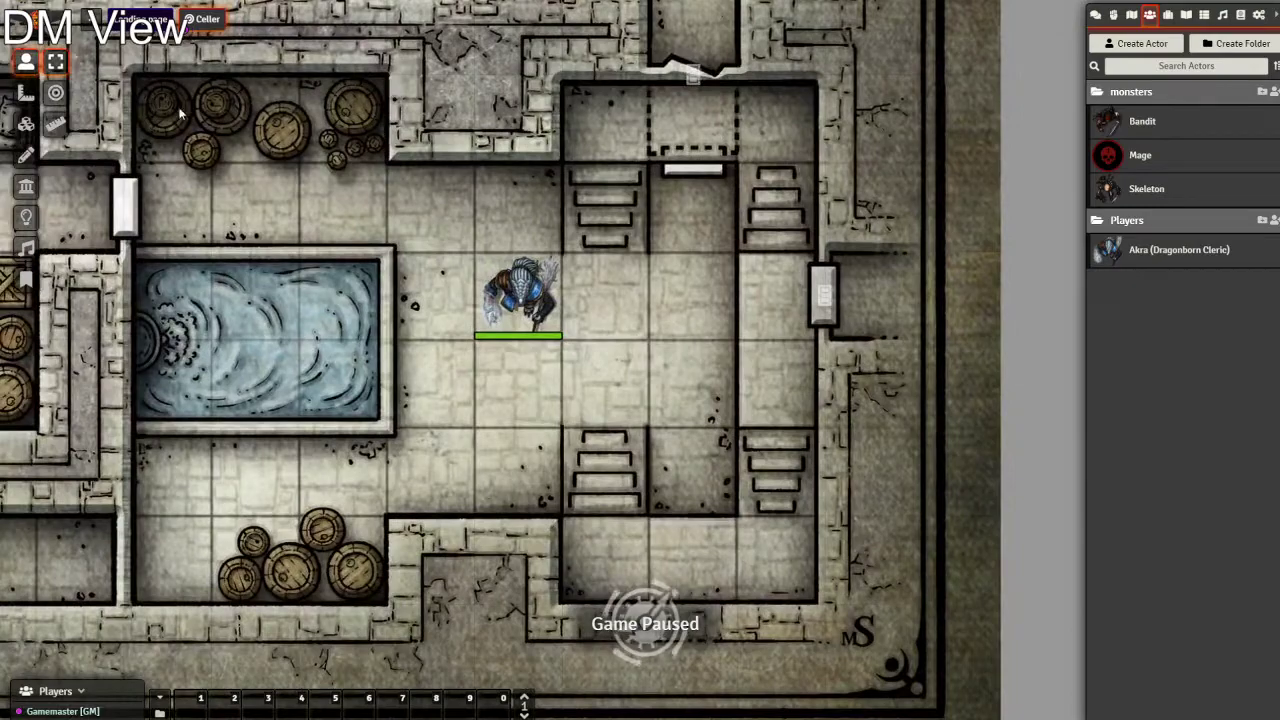
{"action": "left_click", "coordinate": [549, 323]}
{"action": "scroll", "coordinate": [739, 168], "scroll_direction": "down", "scroll_amount": 3}
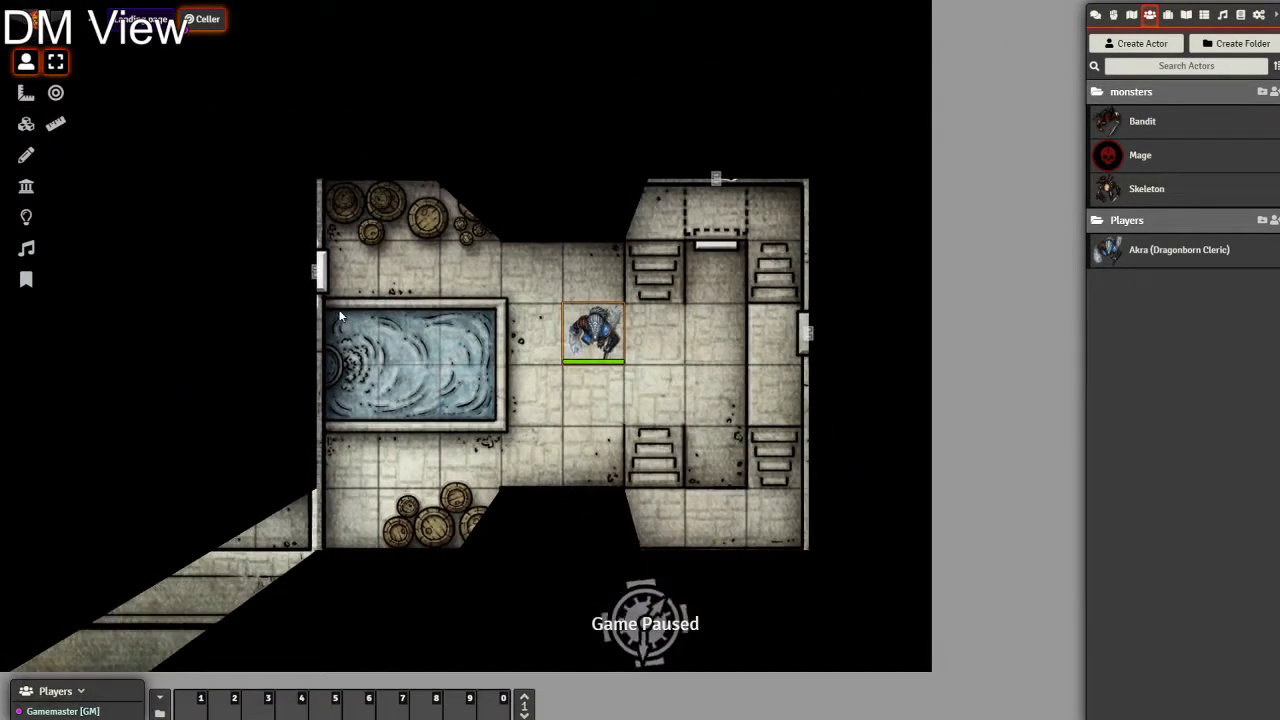
{"action": "left_click", "coordinate": [716, 181]}
{"action": "left_click", "coordinate": [716, 182]}
{"action": "left_click", "coordinate": [721, 330]}
{"action": "left_click_drag", "start_coordinate": [692, 372], "coordinate": [712, 297]}
Draw a secret door one square long on the west wall at the pool room's southwest corner and return to the token controls
{"action": "left_click", "coordinate": [26, 186]}
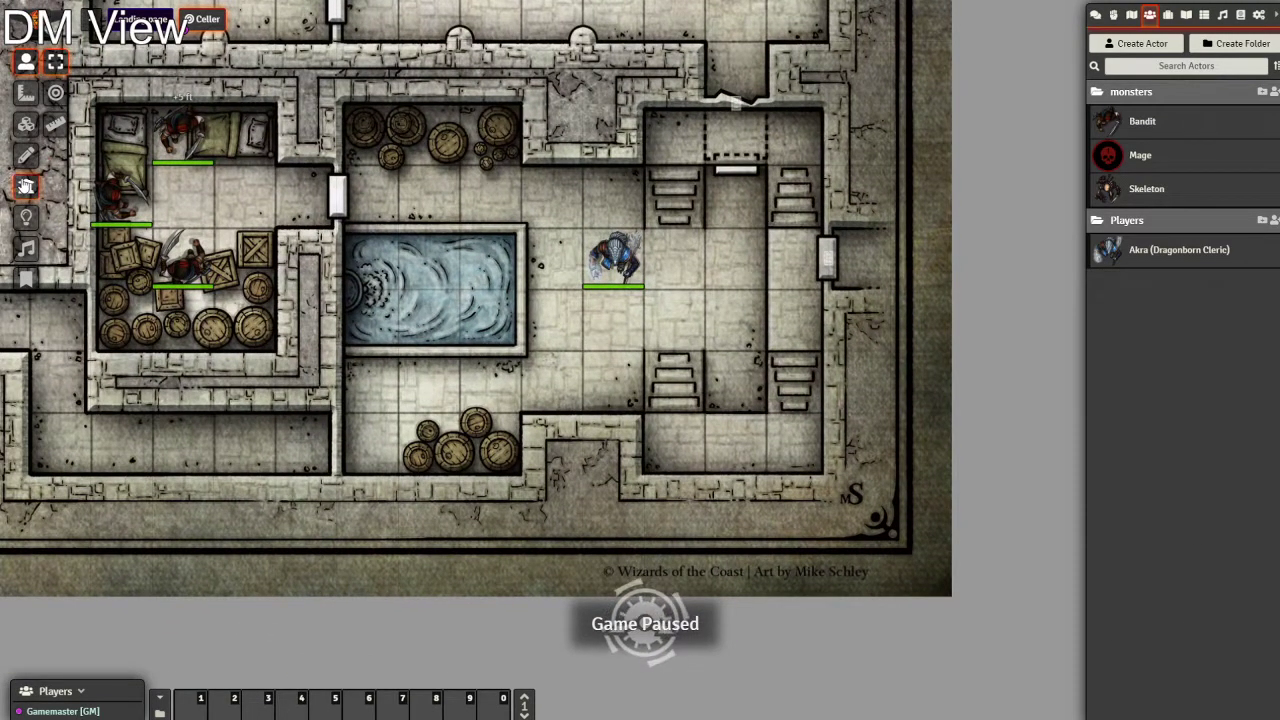
{"action": "left_click", "coordinate": [56, 249]}
{"action": "left_click_drag", "start_coordinate": [337, 412], "coordinate": [337, 475]}
{"action": "left_click", "coordinate": [26, 61]}
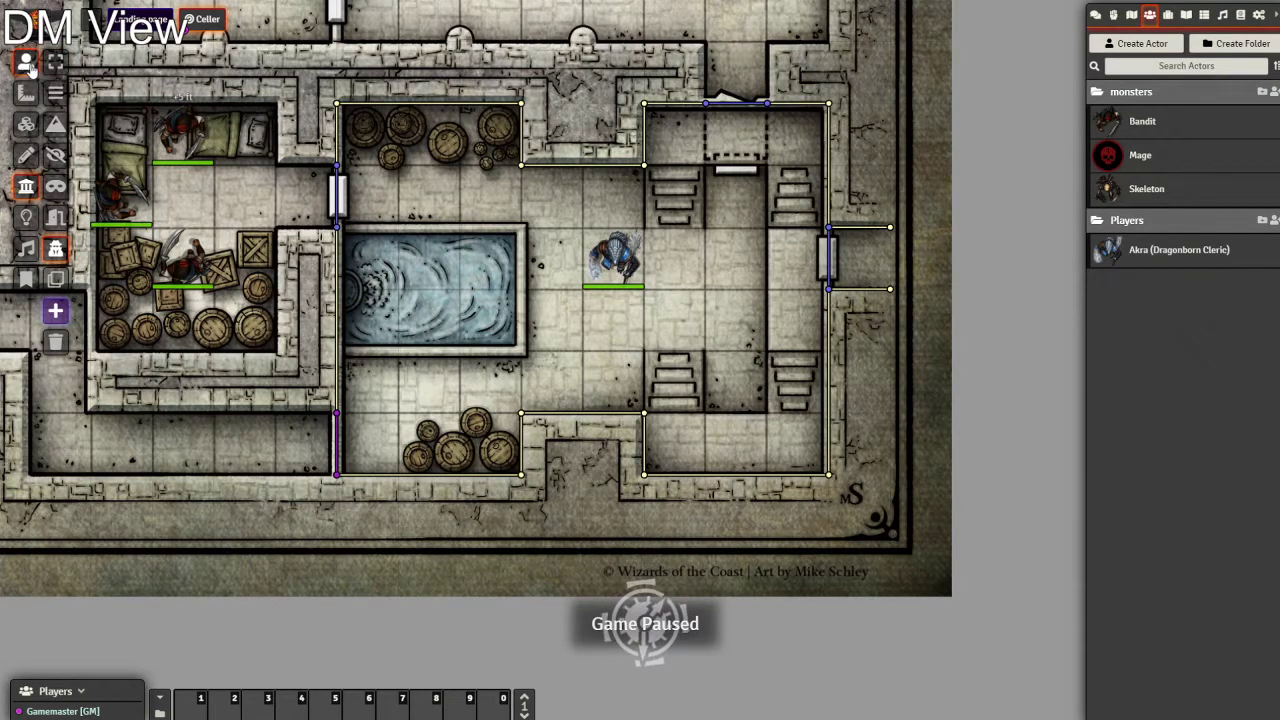
Select the Akra token, open and close the southwest secret door to check the token's vision, and deselect the token
{"action": "scroll", "coordinate": [335, 452], "scroll_direction": "up", "scroll_amount": 3}
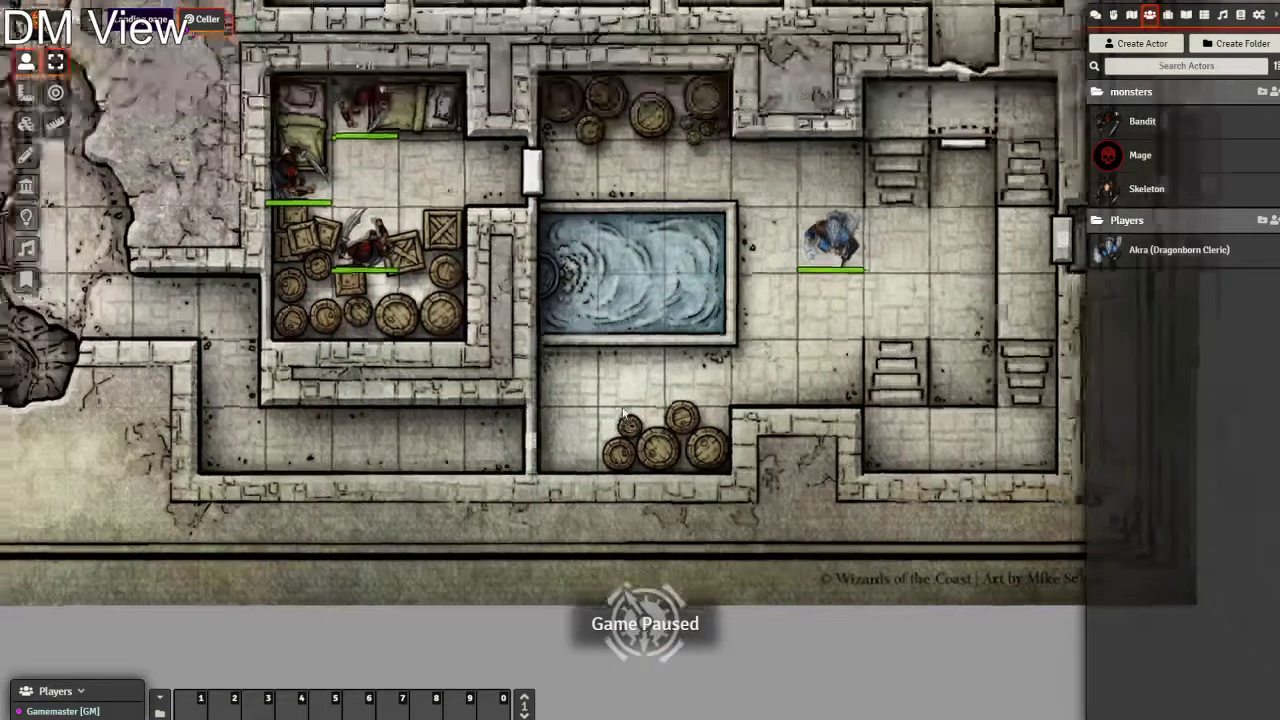
{"action": "left_click", "coordinate": [862, 212]}
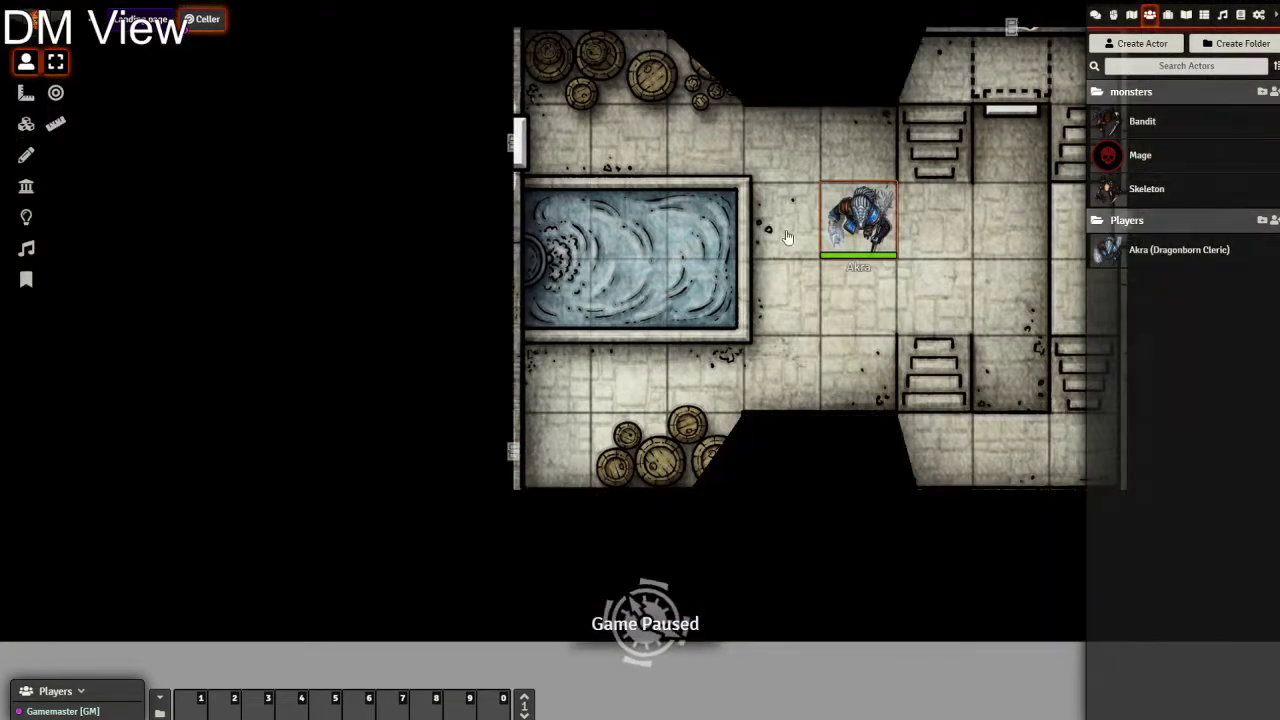
{"action": "left_click", "coordinate": [513, 455]}
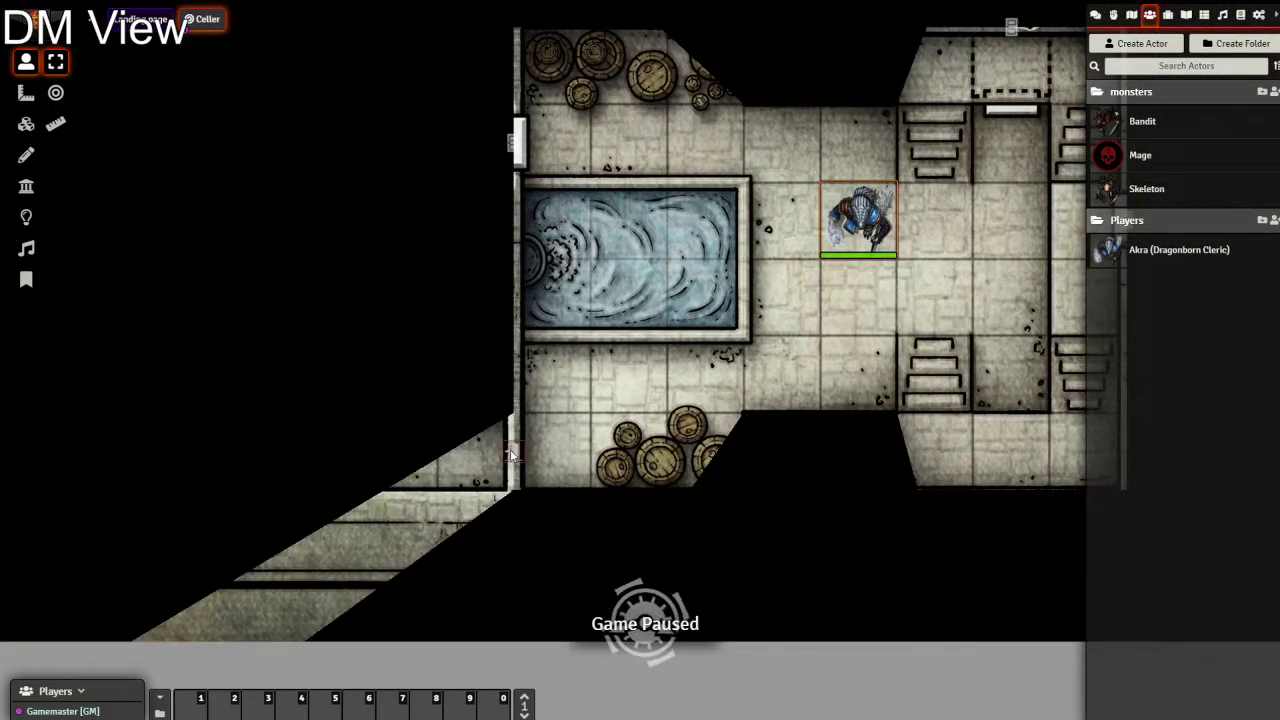
{"action": "left_click_drag", "start_coordinate": [510, 455], "coordinate": [295, 458]}
{"action": "right_click", "coordinate": [320, 444]}
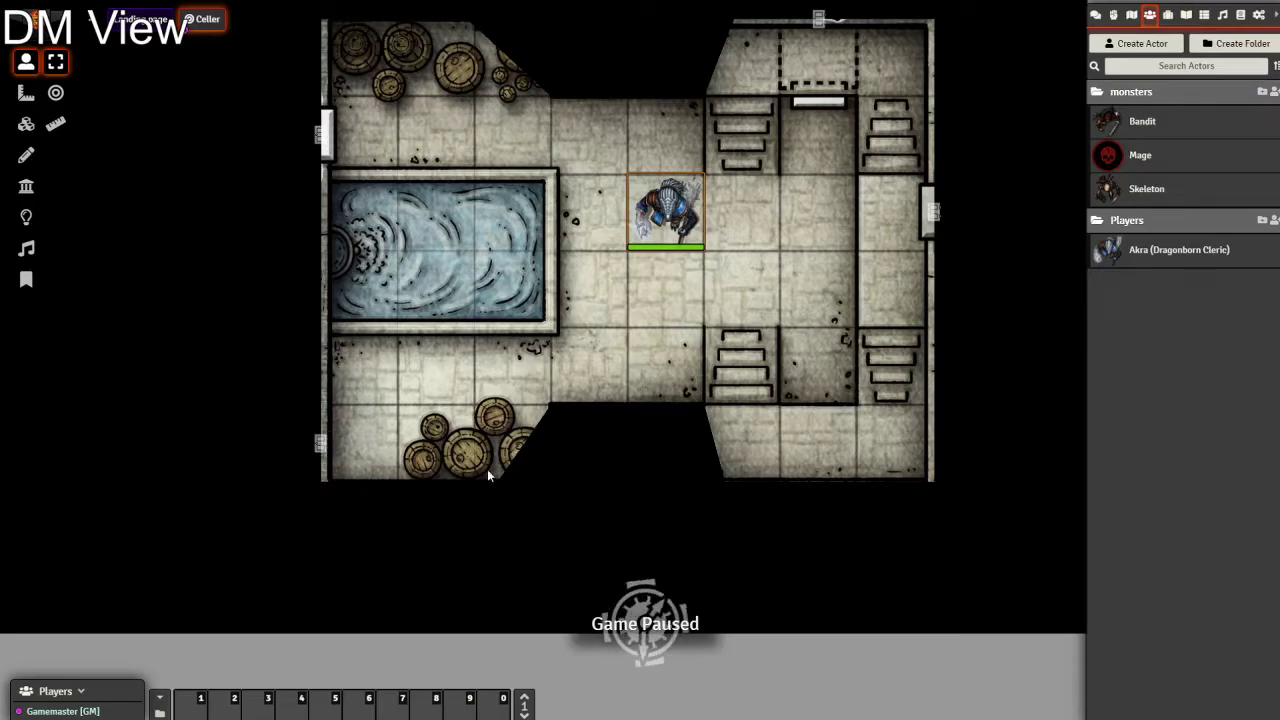
{"action": "left_click", "coordinate": [538, 210]}
{"action": "scroll", "coordinate": [538, 210], "scroll_direction": "down", "scroll_amount": 5}
{"action": "scroll", "coordinate": [543, 285], "scroll_direction": "up", "scroll_amount": 4}
{"action": "left_click_drag", "start_coordinate": [404, 268], "coordinate": [528, 244]}
{"action": "scroll", "coordinate": [650, 305], "scroll_direction": "down", "scroll_amount": 6}
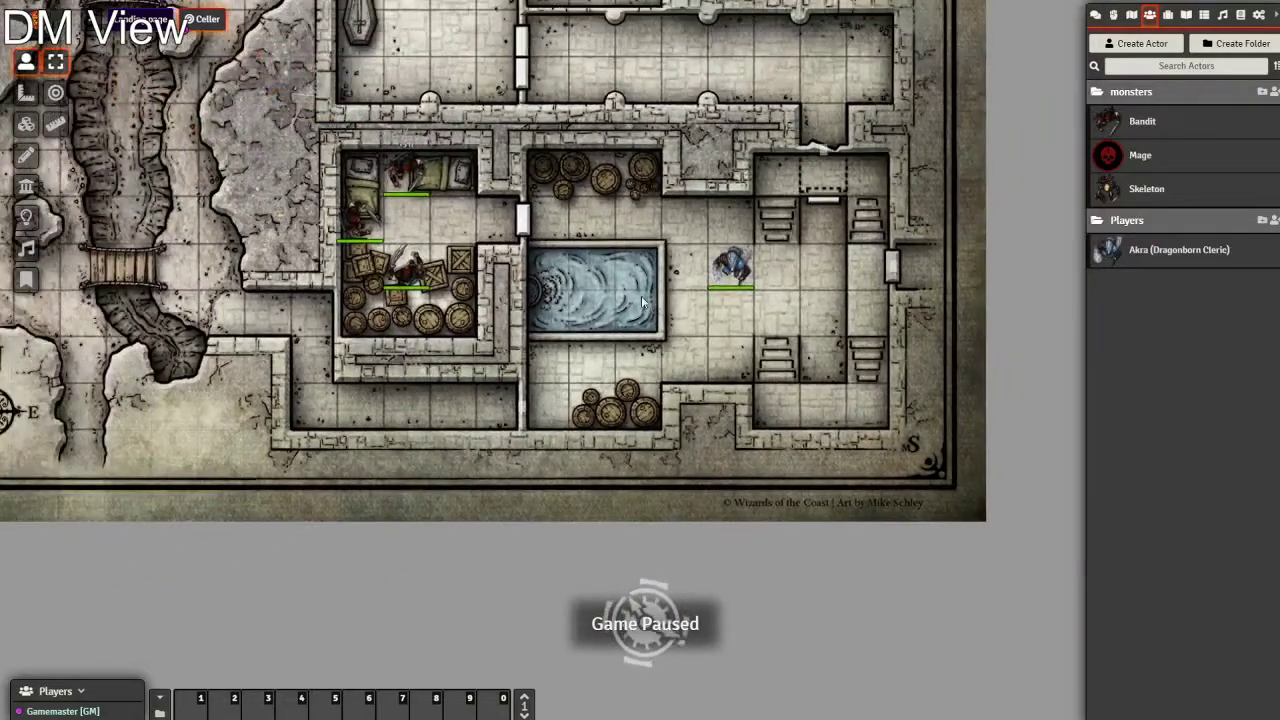
{"action": "scroll", "coordinate": [597, 312], "scroll_direction": "up", "scroll_amount": 5}
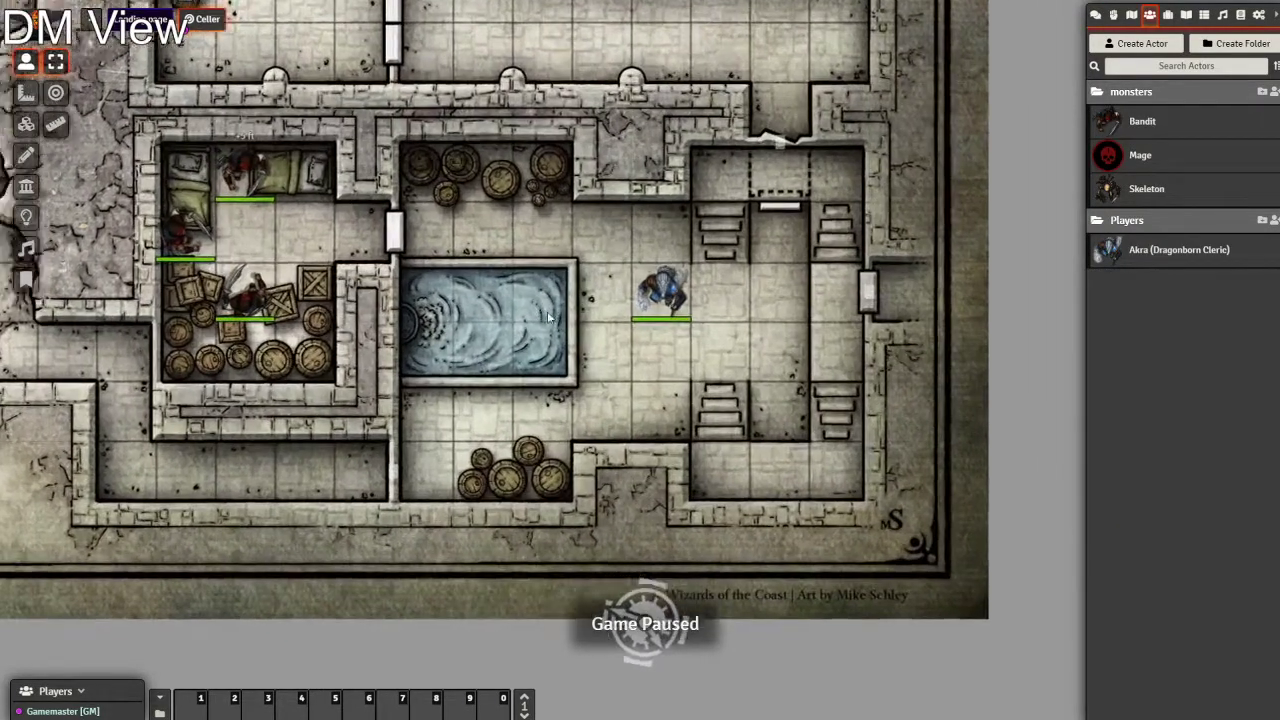
{"action": "left_click_drag", "start_coordinate": [548, 317], "coordinate": [486, 323]}
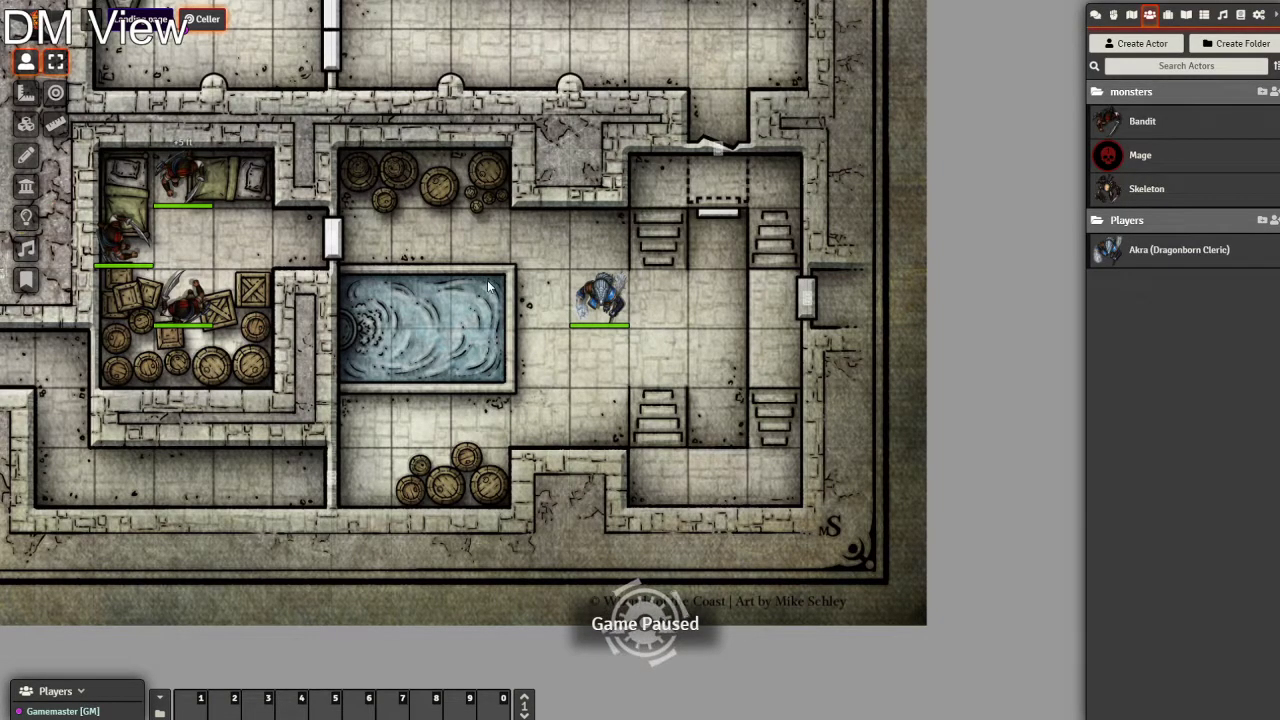
{"action": "key", "text": "Left"}
{"action": "key", "text": "Up"}
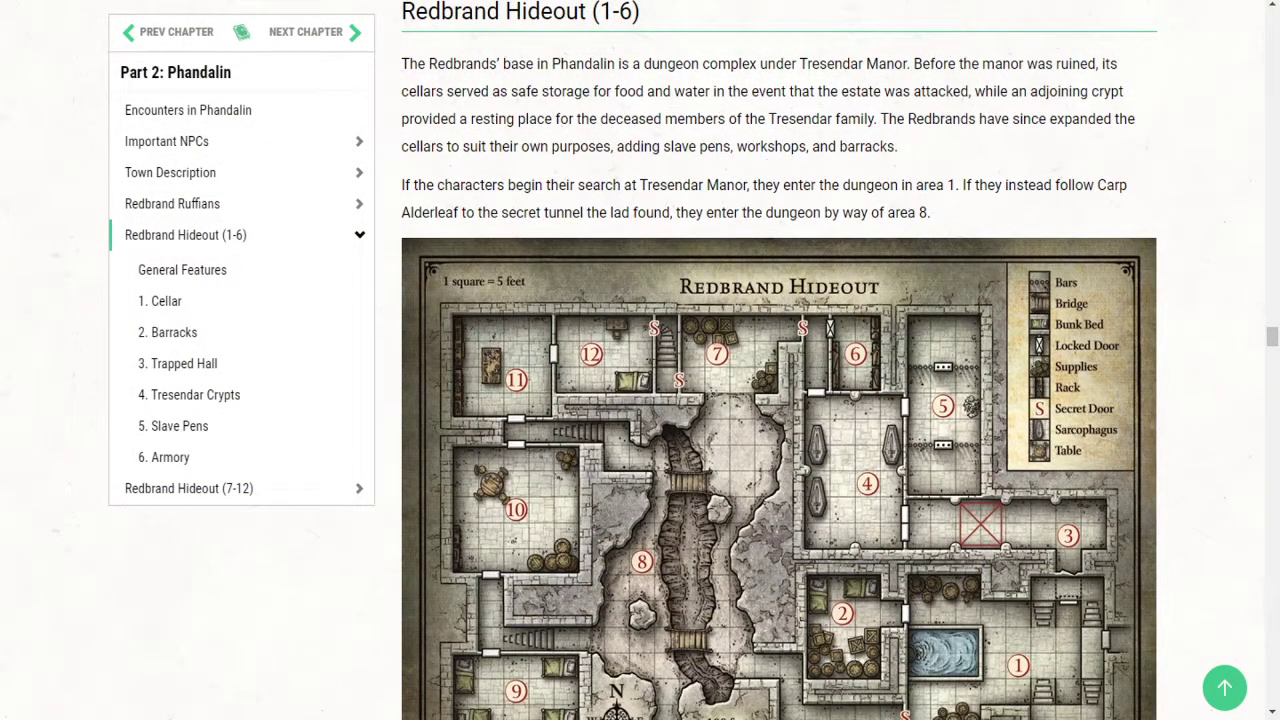
Switch to the Redbrand Hideout page in the web browser and look through its General Features and 1. Cellar sections
{"action": "scroll", "coordinate": [578, 258], "scroll_direction": "down", "scroll_amount": 6}
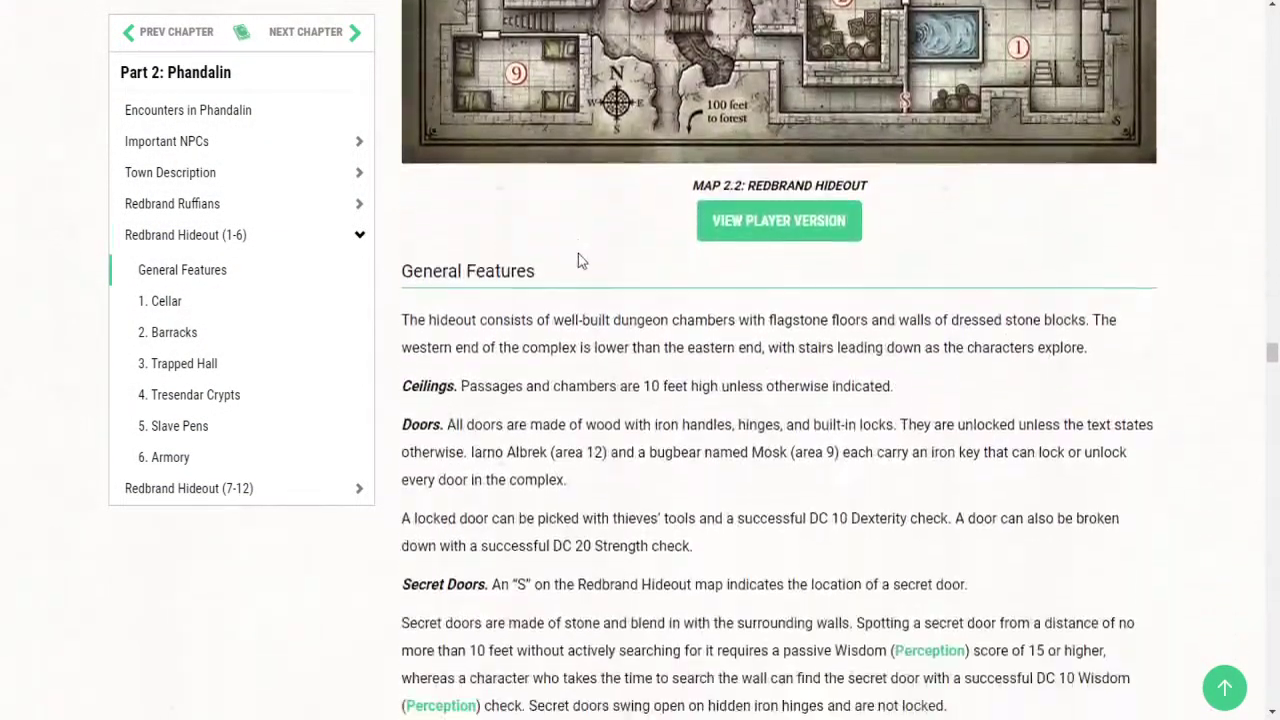
{"action": "scroll", "coordinate": [578, 258], "scroll_direction": "down", "scroll_amount": 10}
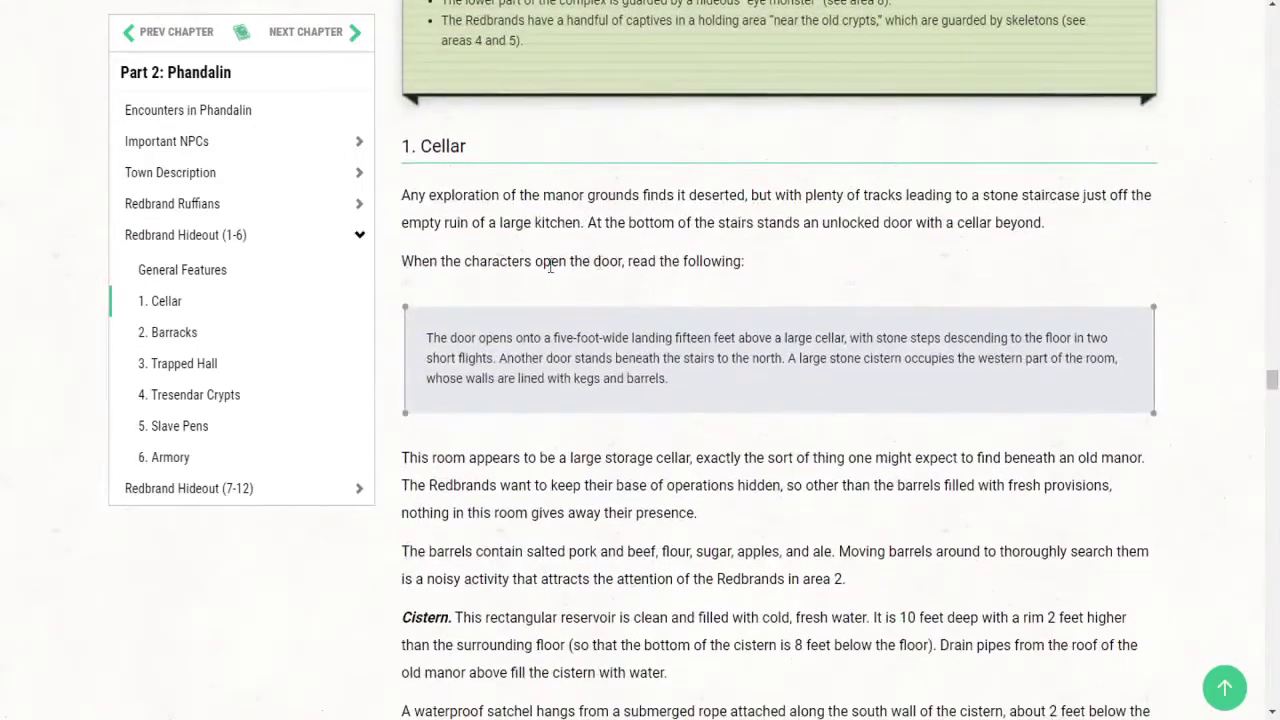
{"action": "scroll", "coordinate": [529, 309], "scroll_direction": "down", "scroll_amount": 5}
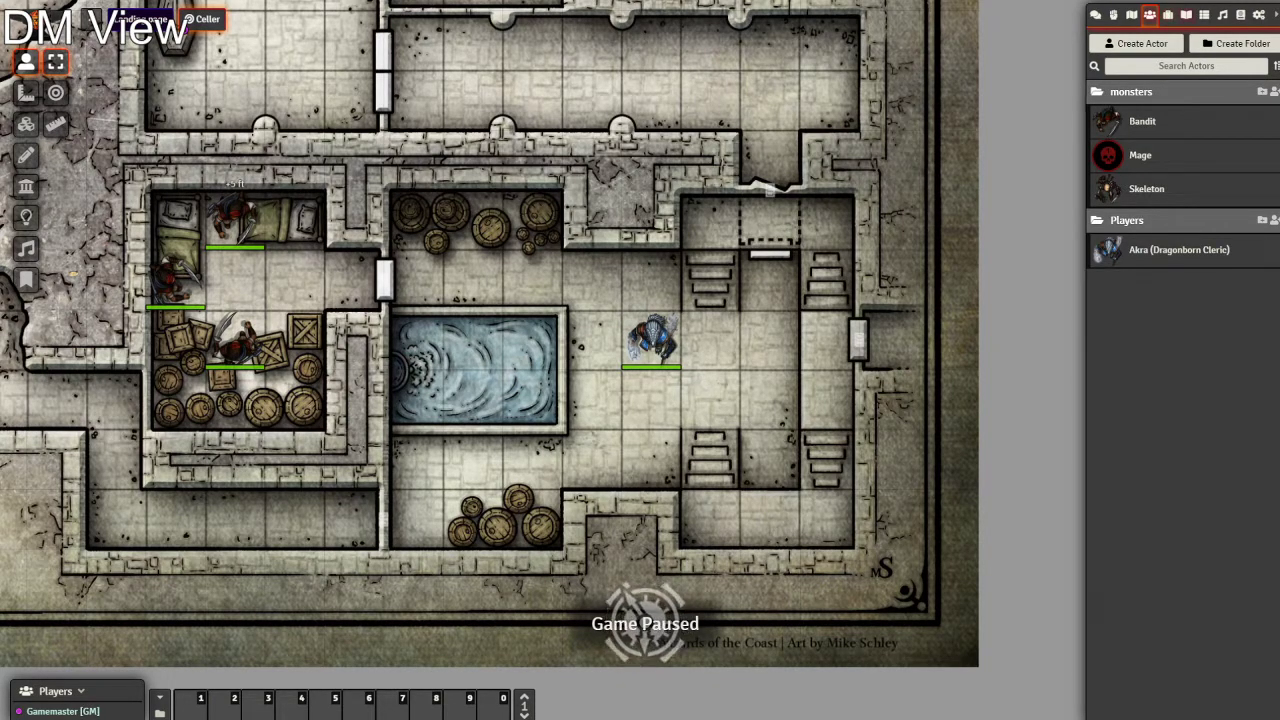
Open the 1-Celler journal entry to review its room description and close it
{"action": "left_click", "coordinate": [1187, 15]}
{"action": "left_click", "coordinate": [1110, 91]}
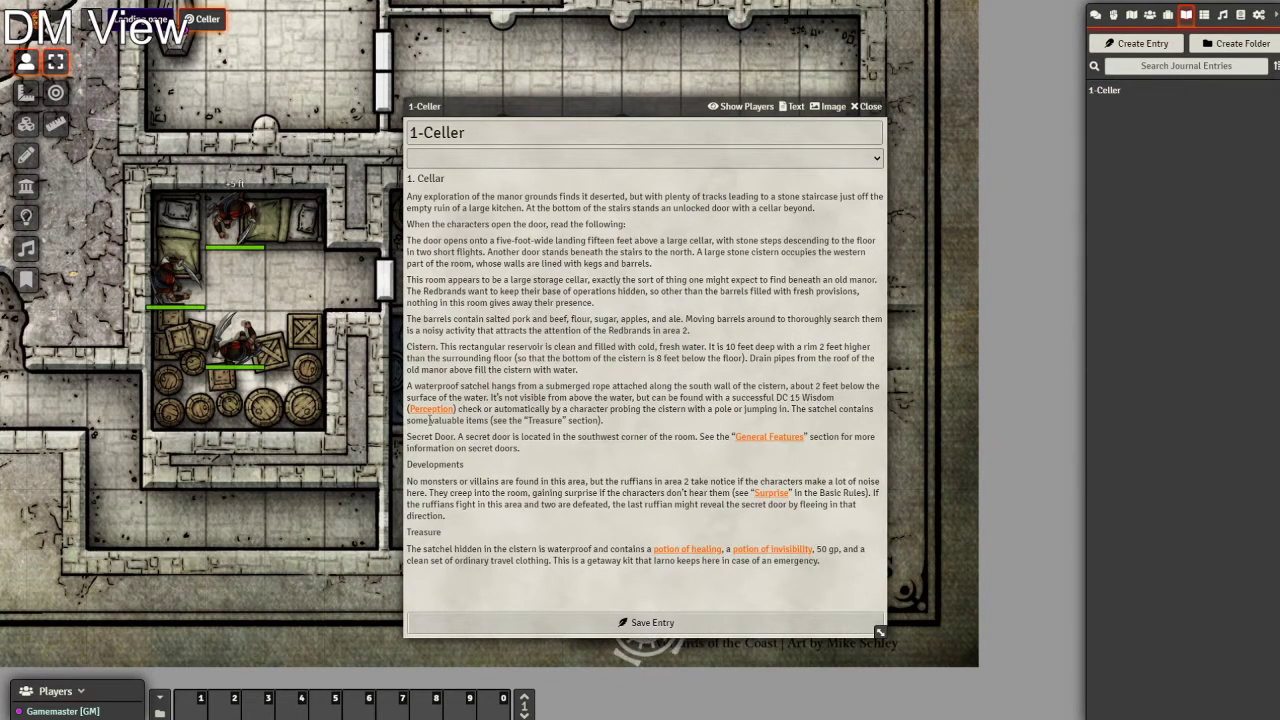
{"action": "left_click", "coordinate": [866, 107]}
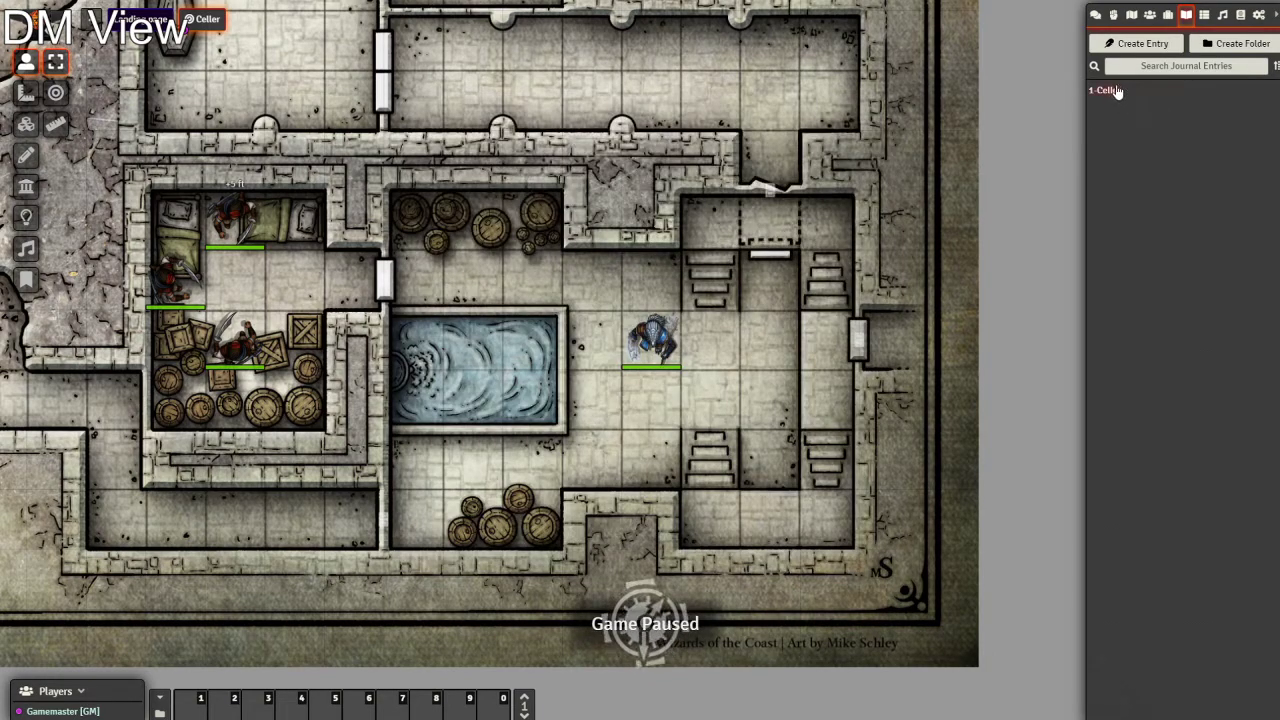
Place the 1-Celler journal entry as a map note between the pool and the Akra token with the default note settings
{"action": "left_click_drag", "start_coordinate": [677, 313], "coordinate": [595, 343]}
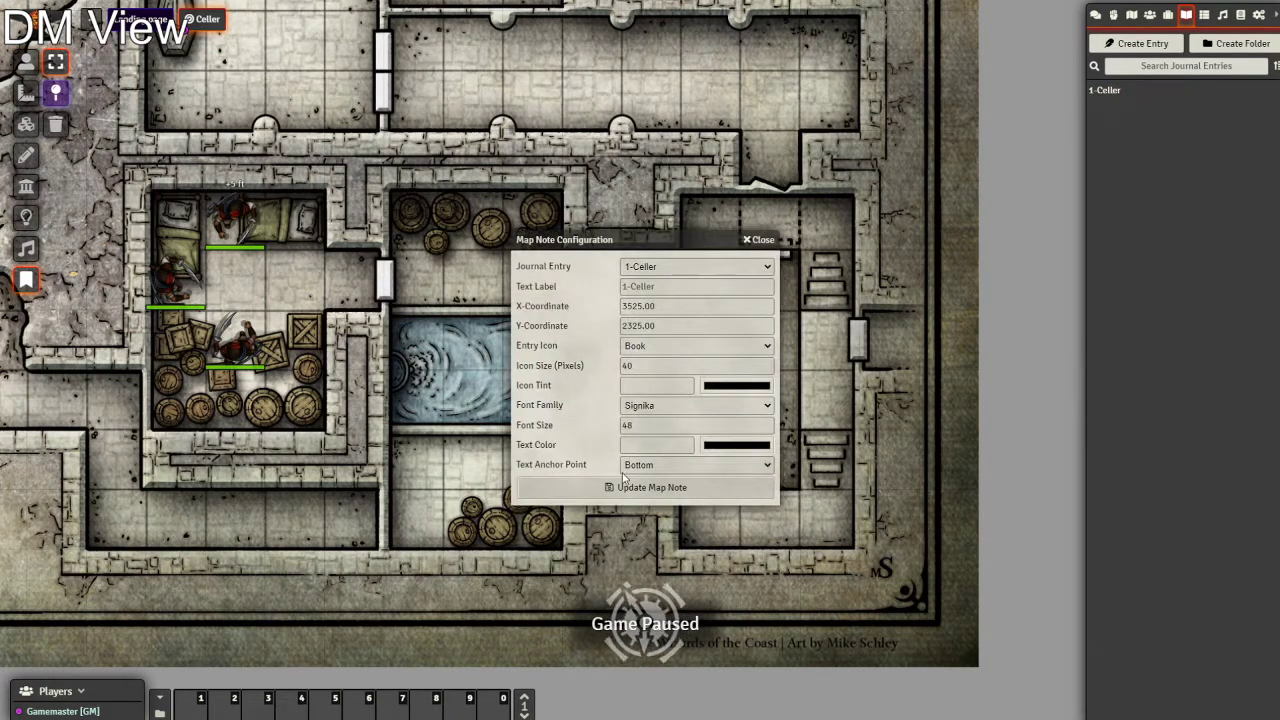
{"action": "left_click", "coordinate": [621, 473]}
{"action": "key", "text": "Return"}
Open the 1-Celler entry from its map note, collapse its window, move it over the upper corridor and close it
{"action": "double_click", "coordinate": [592, 342]}
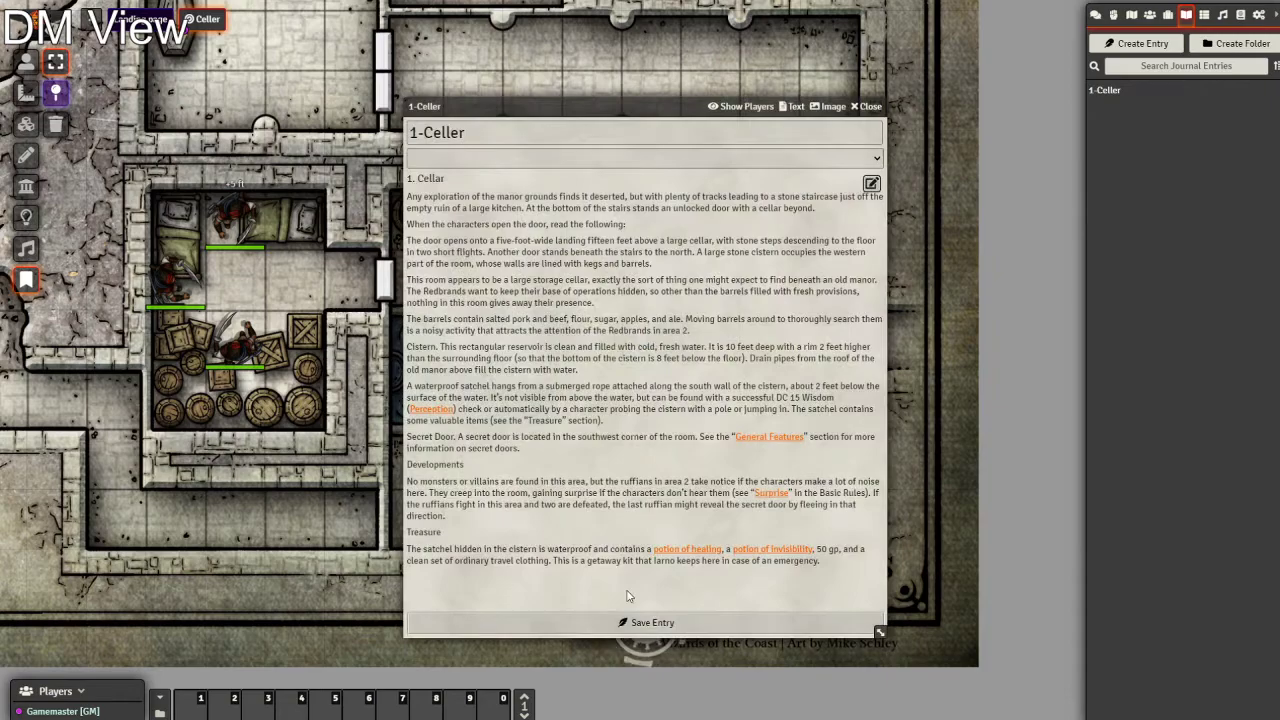
{"action": "double_click", "coordinate": [430, 109]}
{"action": "left_click_drag", "start_coordinate": [430, 109], "coordinate": [803, 60]}
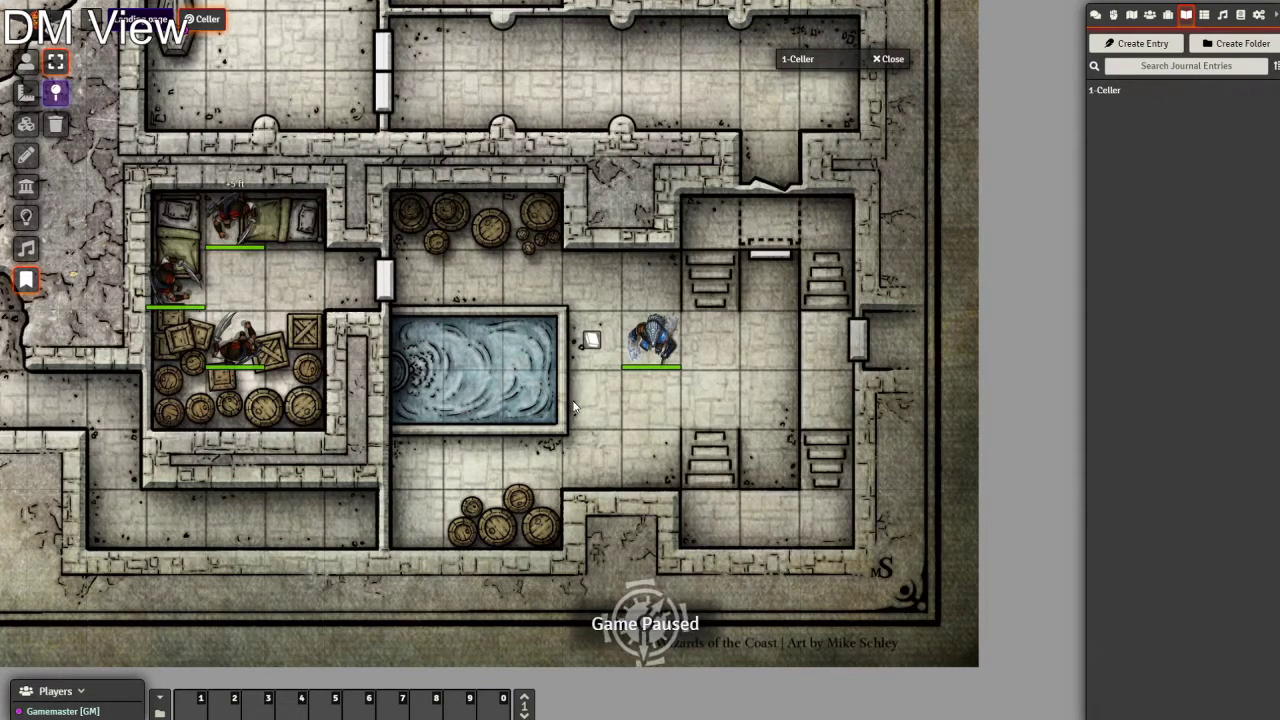
{"action": "left_click", "coordinate": [888, 59]}
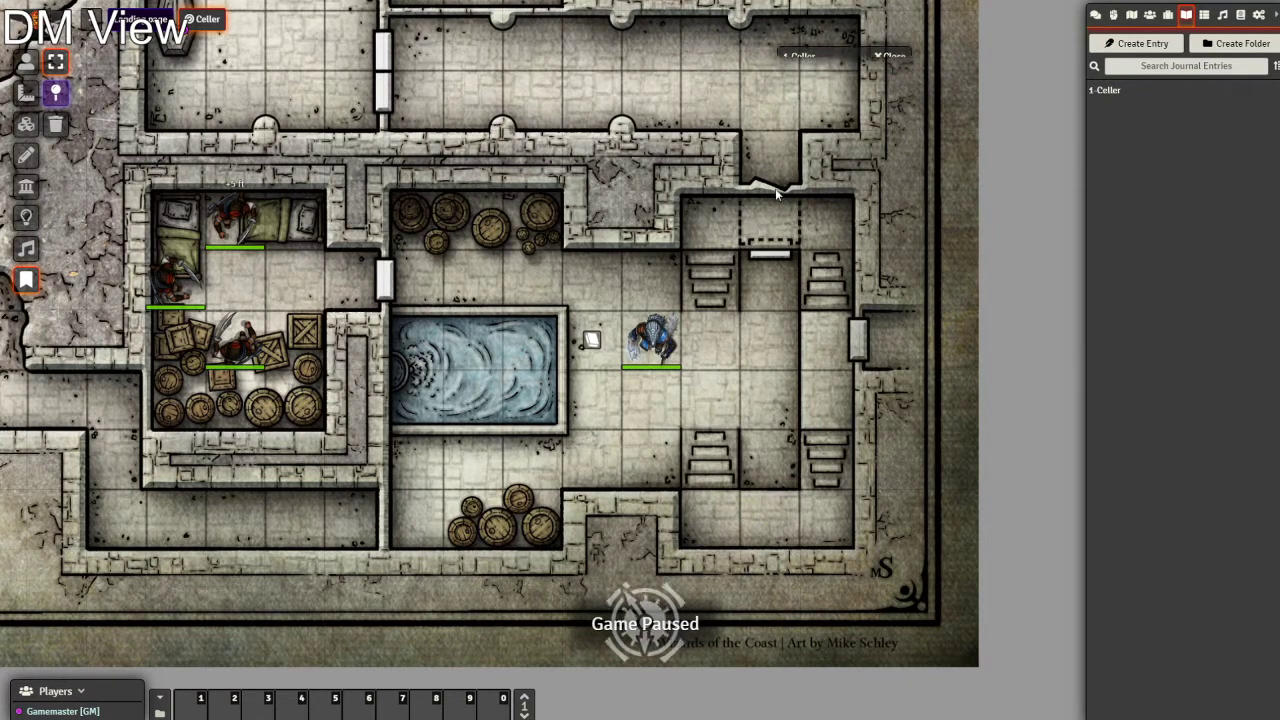